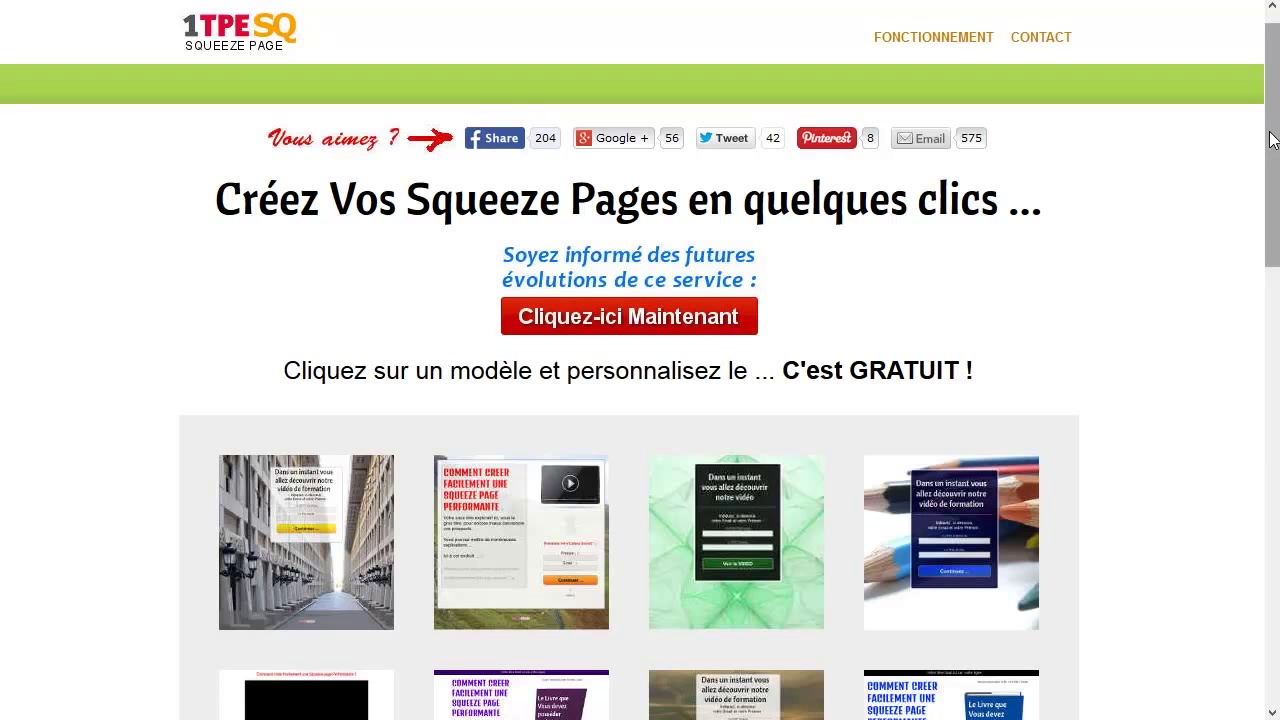
Step: Open the template with the couple walking on the beach and change its heading to "Découvrez les Secrets de l'Affiliation en Vidéo"
{"action": "left_click_drag", "start_coordinate": [1270, 132], "coordinate": [1278, 470]}
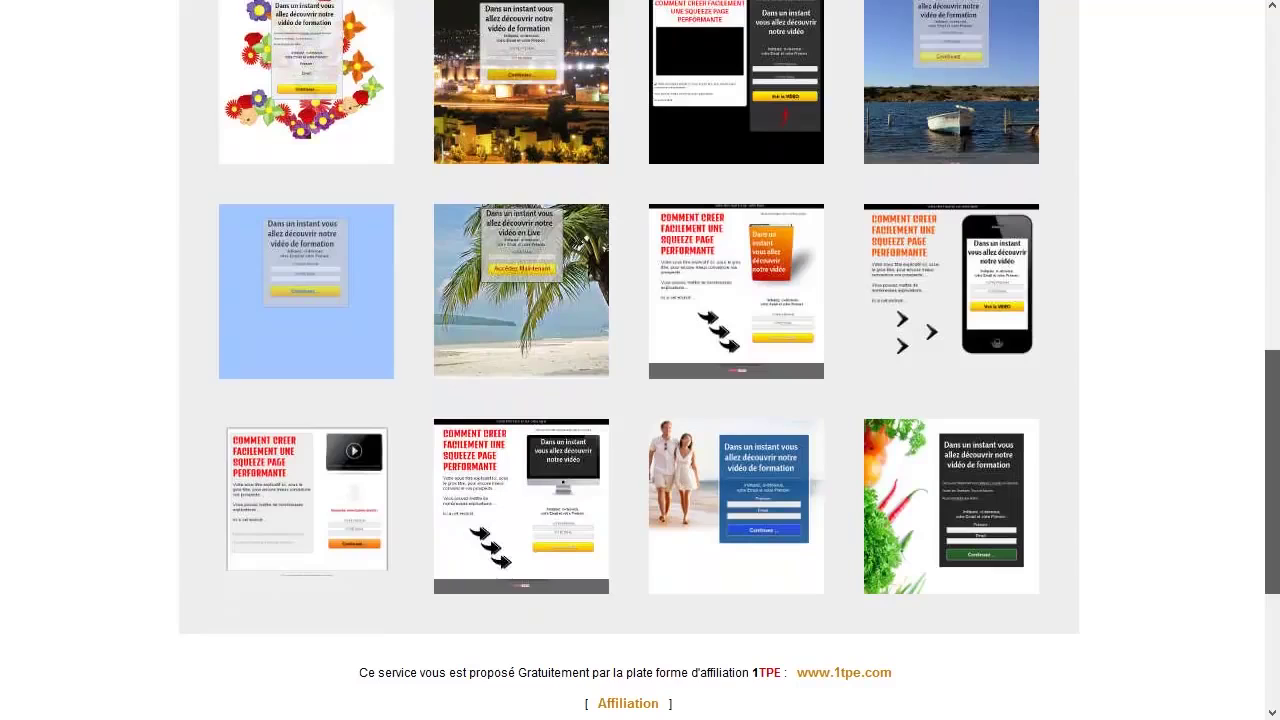
{"action": "left_click", "coordinate": [686, 458]}
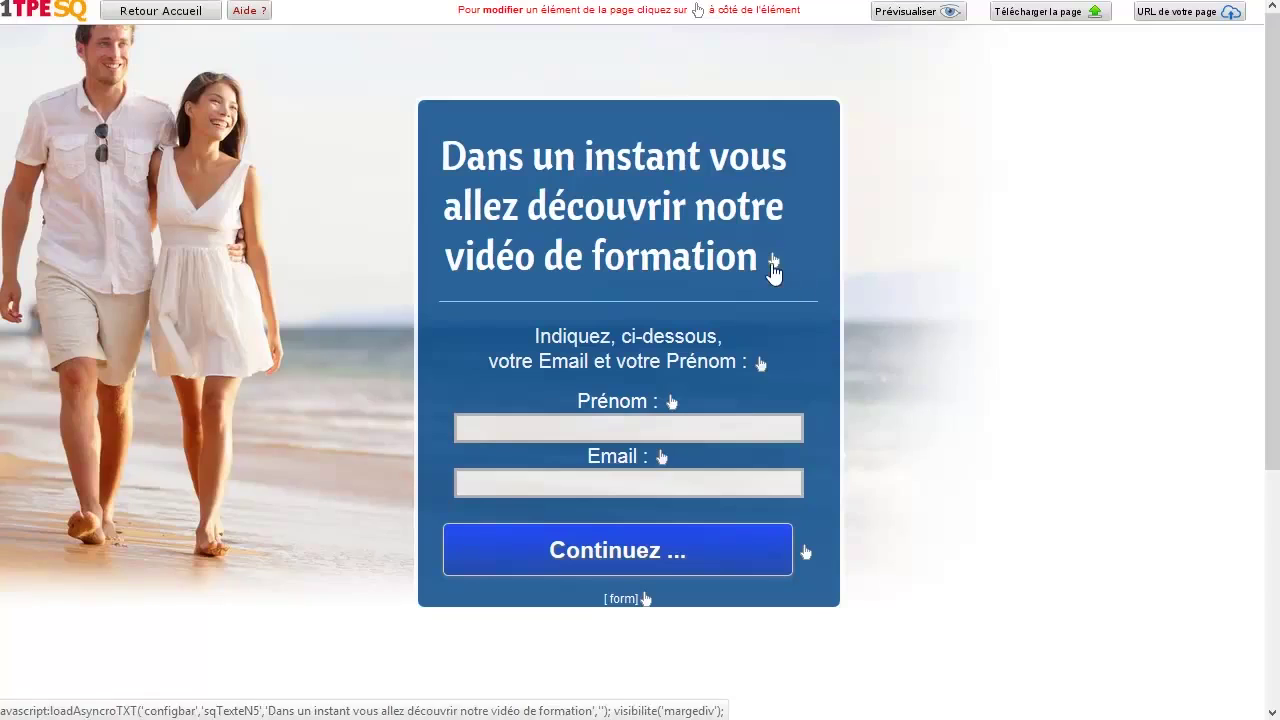
{"action": "left_click", "coordinate": [775, 270]}
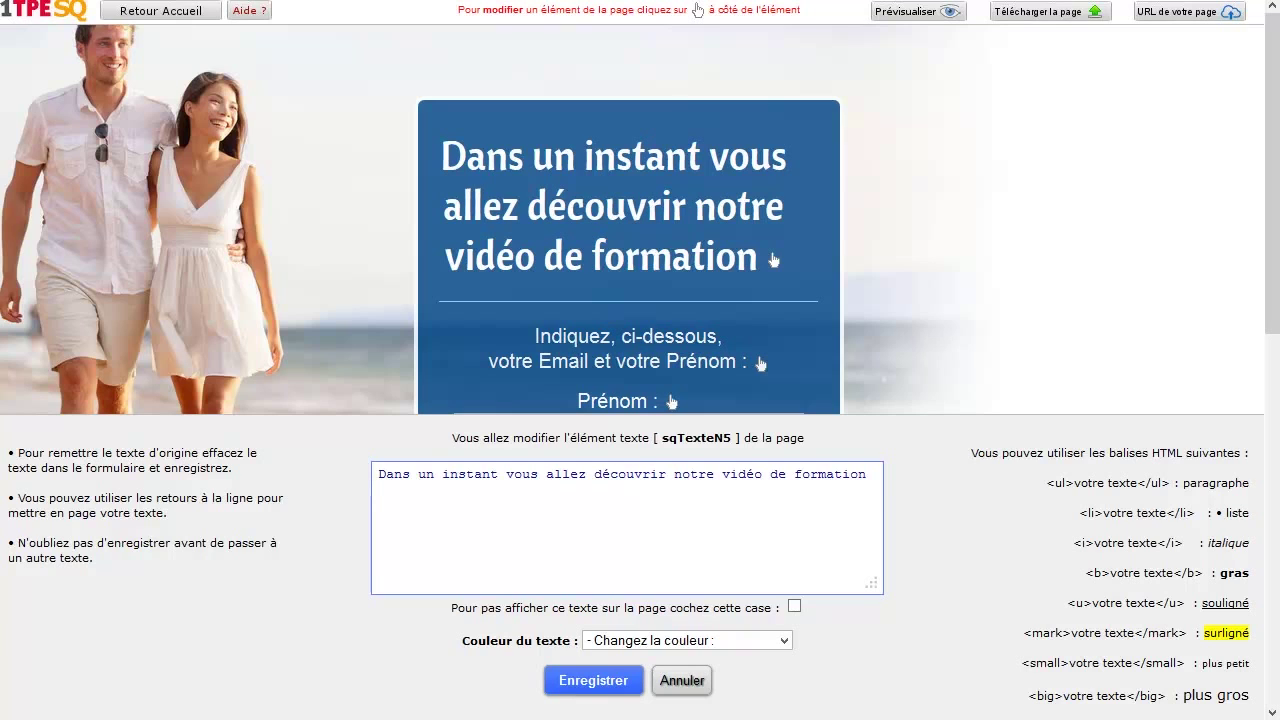
{"action": "left_click_drag", "start_coordinate": [872, 480], "coordinate": [443, 506]}
{"action": "type", "text": "Découvrez les Secrets de l'Affiliation en Vidéo"}
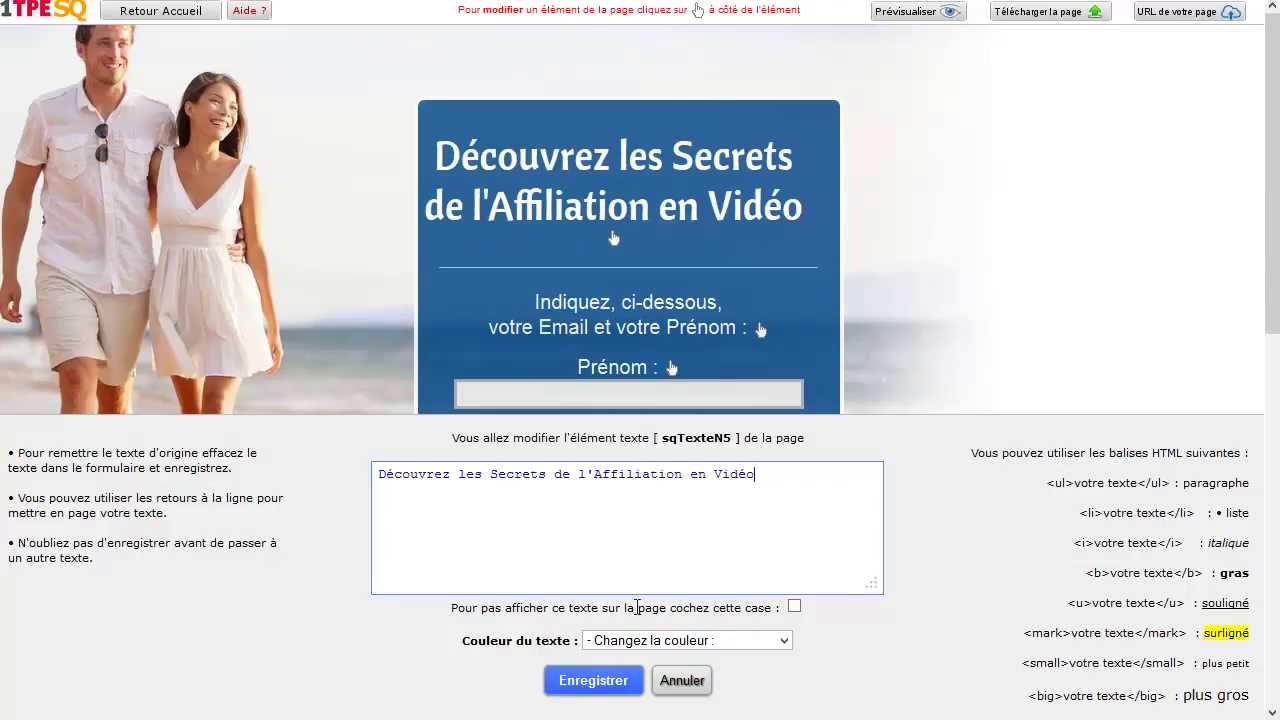
{"action": "left_click", "coordinate": [590, 685]}
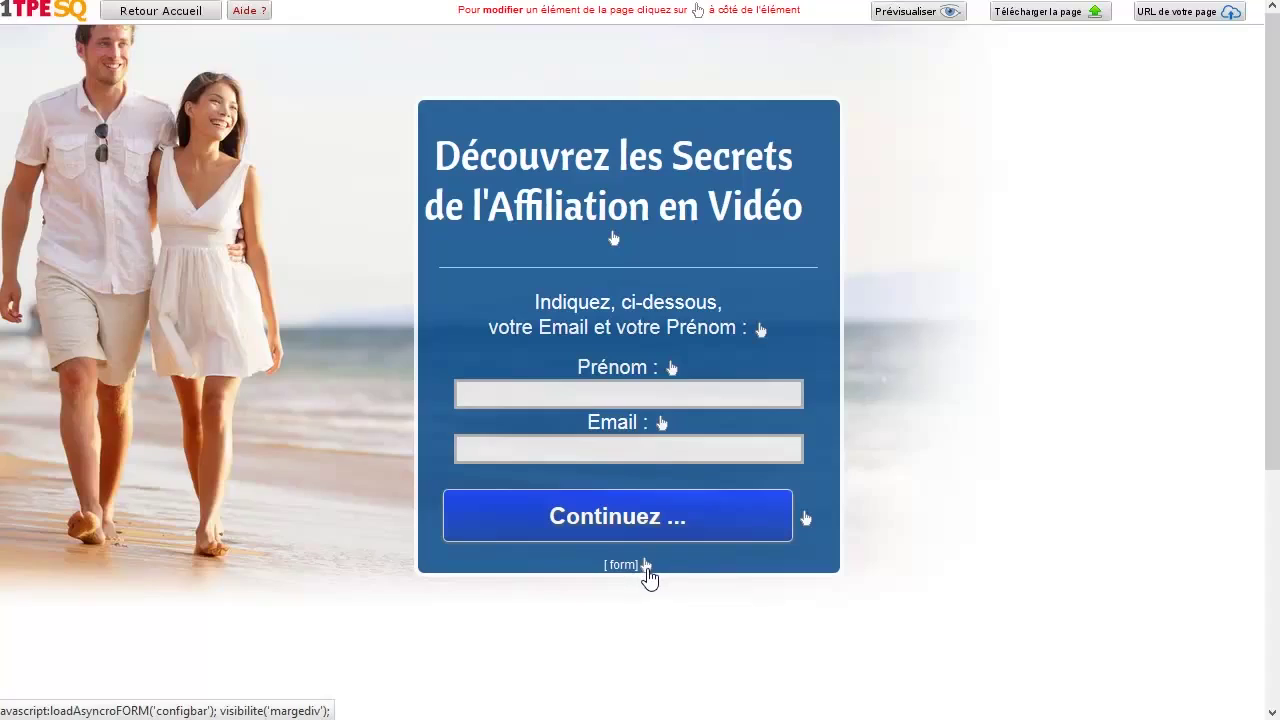
Step: Examine the email form's own-script option and its SG-Autorépondeur and Aweber autoresponder settings without saving anything
{"action": "left_click", "coordinate": [646, 567]}
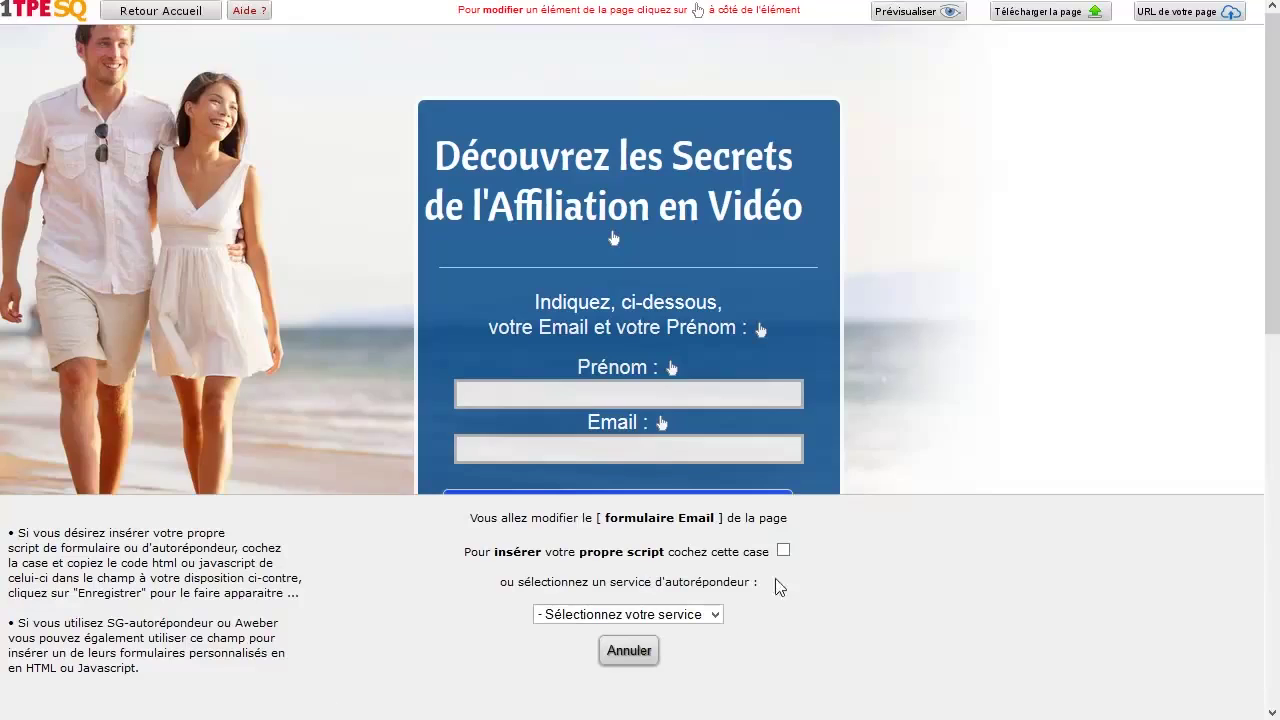
{"action": "left_click", "coordinate": [783, 550]}
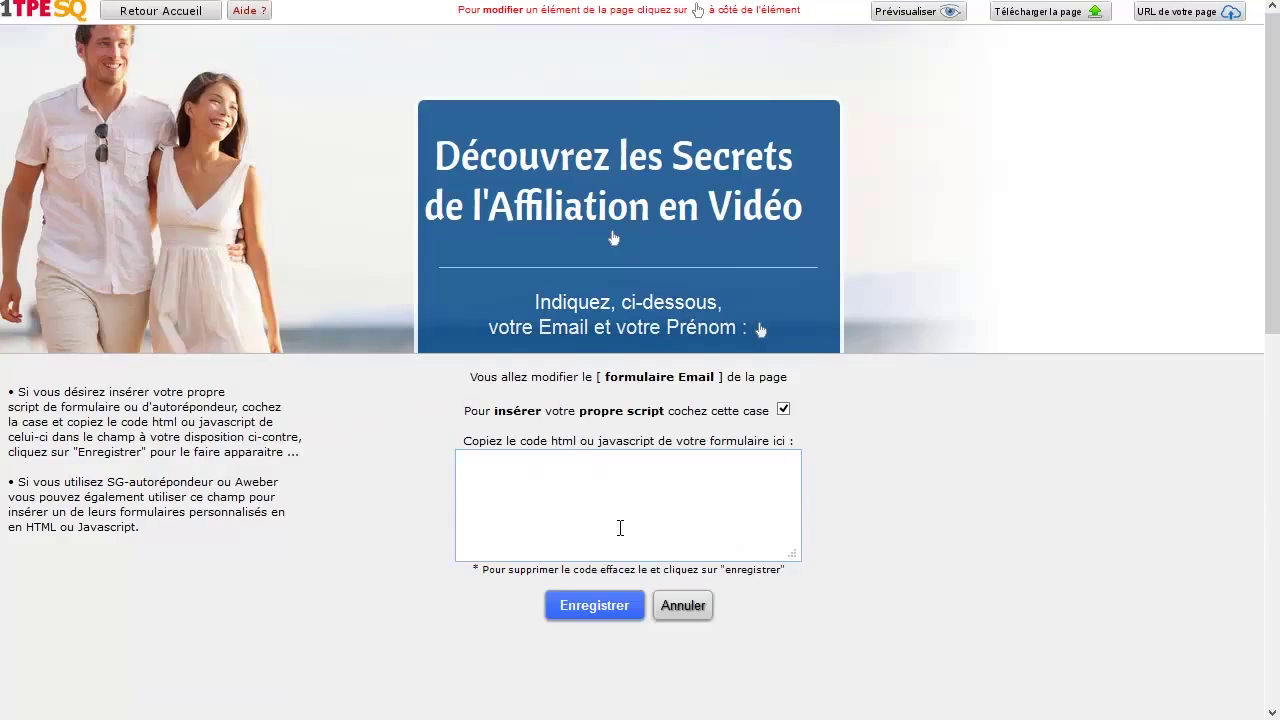
{"action": "left_click", "coordinate": [687, 604]}
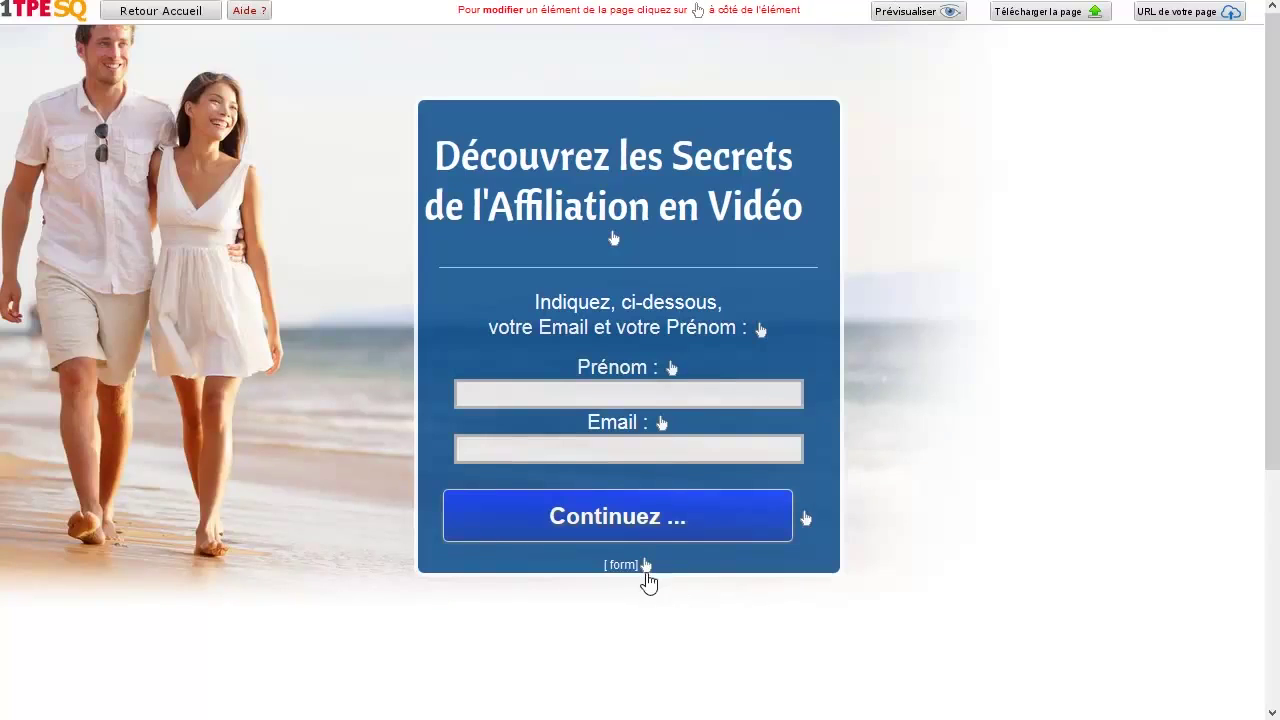
{"action": "left_click", "coordinate": [645, 566]}
{"action": "left_click", "coordinate": [648, 613]}
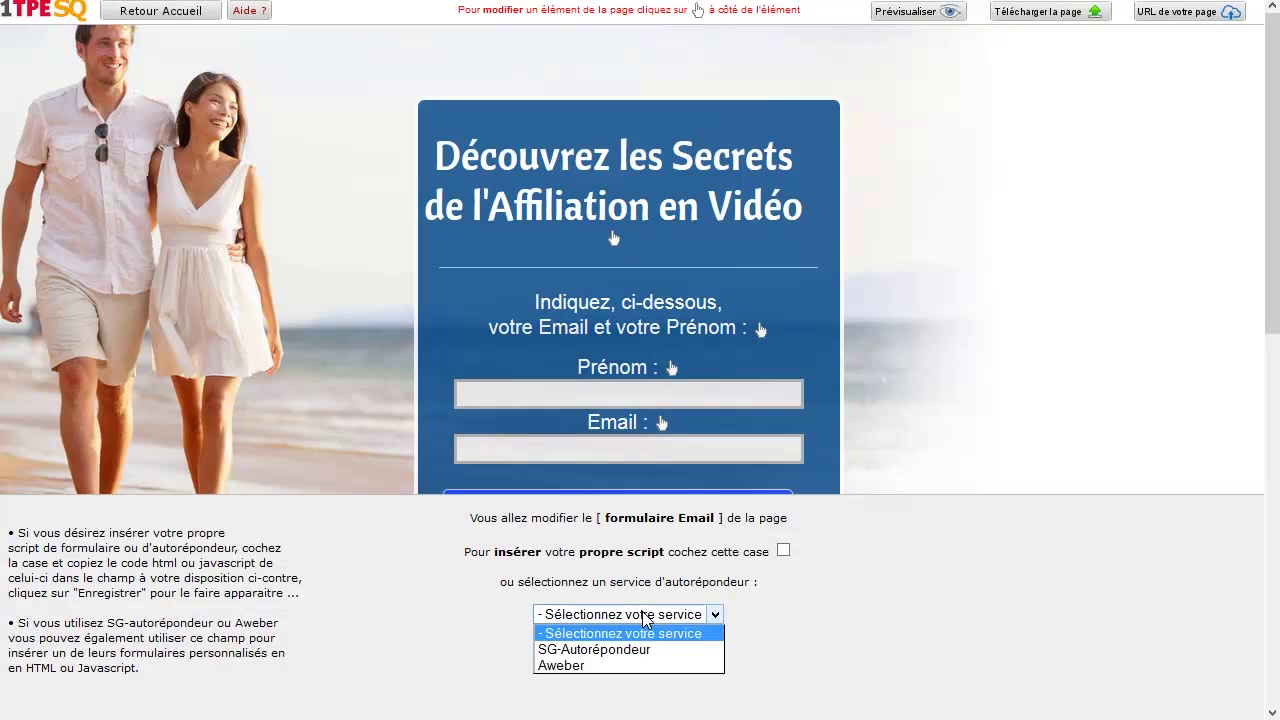
{"action": "left_click", "coordinate": [612, 650]}
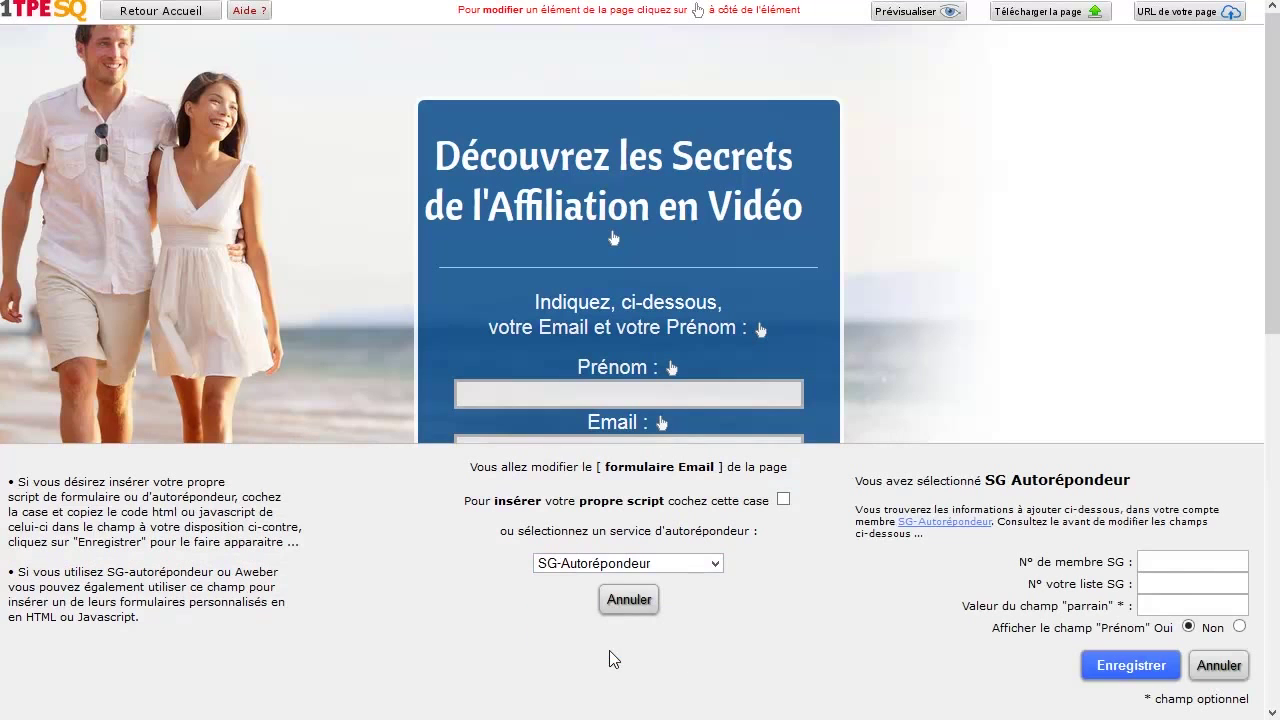
{"action": "left_click", "coordinate": [652, 564]}
{"action": "left_click", "coordinate": [590, 612]}
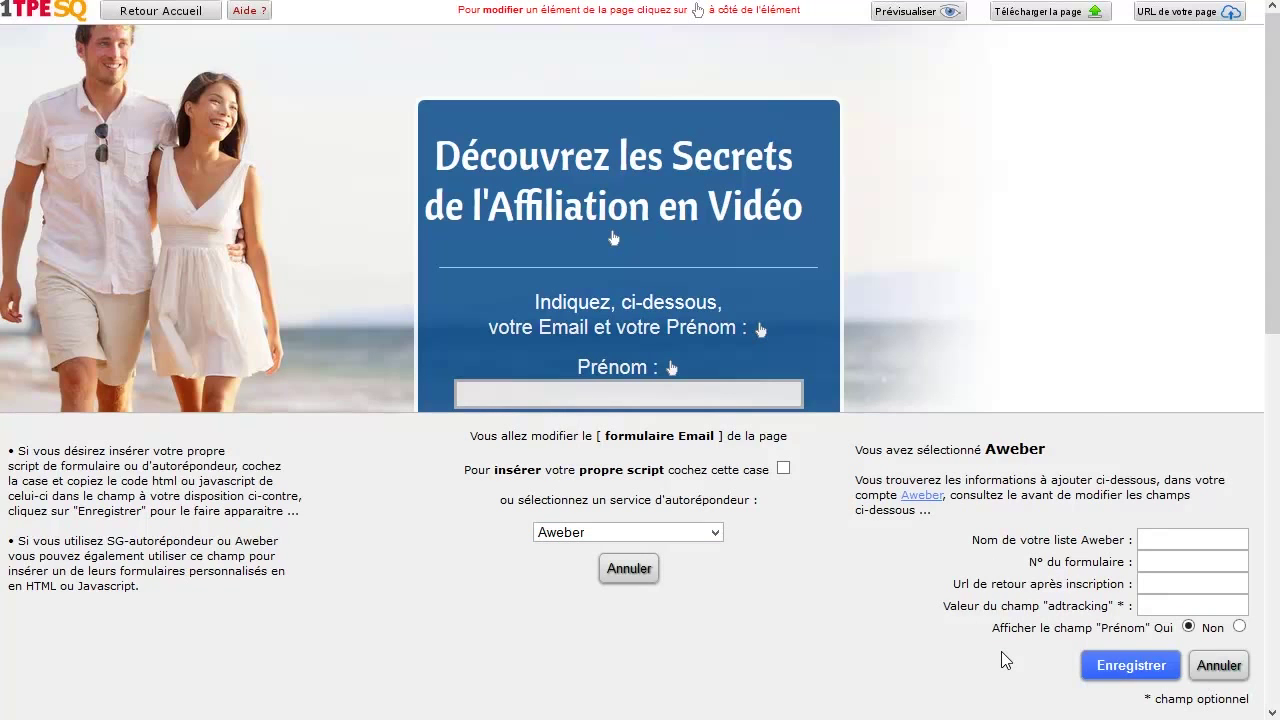
{"action": "left_click", "coordinate": [690, 536]}
{"action": "left_click", "coordinate": [652, 568]}
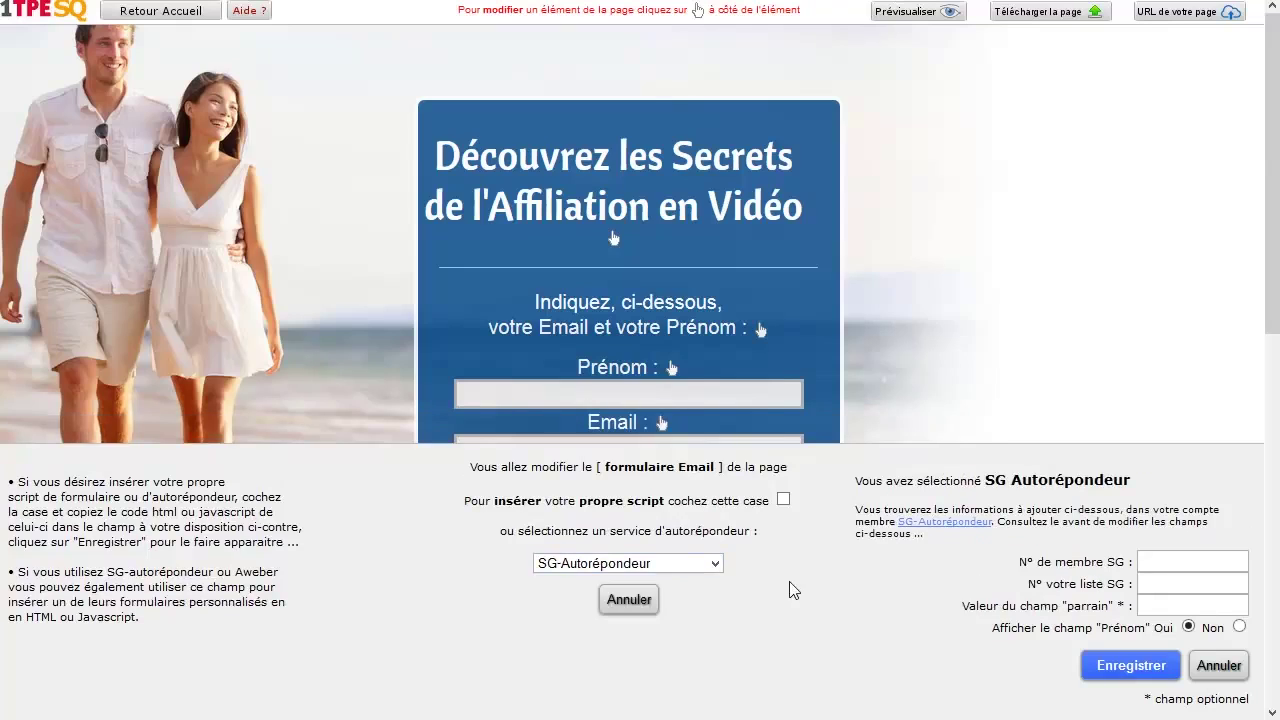
{"action": "left_click", "coordinate": [650, 597]}
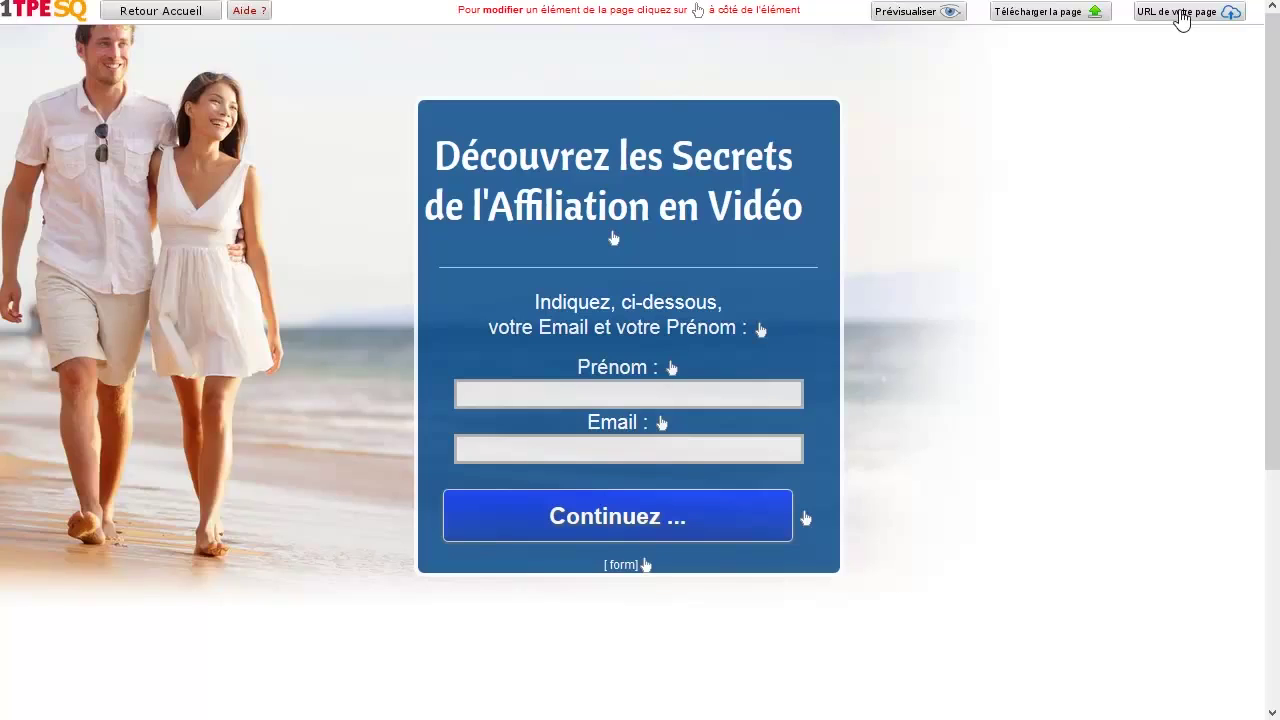
Step: Create the squeeze page under the proposed web address and check the published page in a new tab
{"action": "left_click", "coordinate": [1181, 14]}
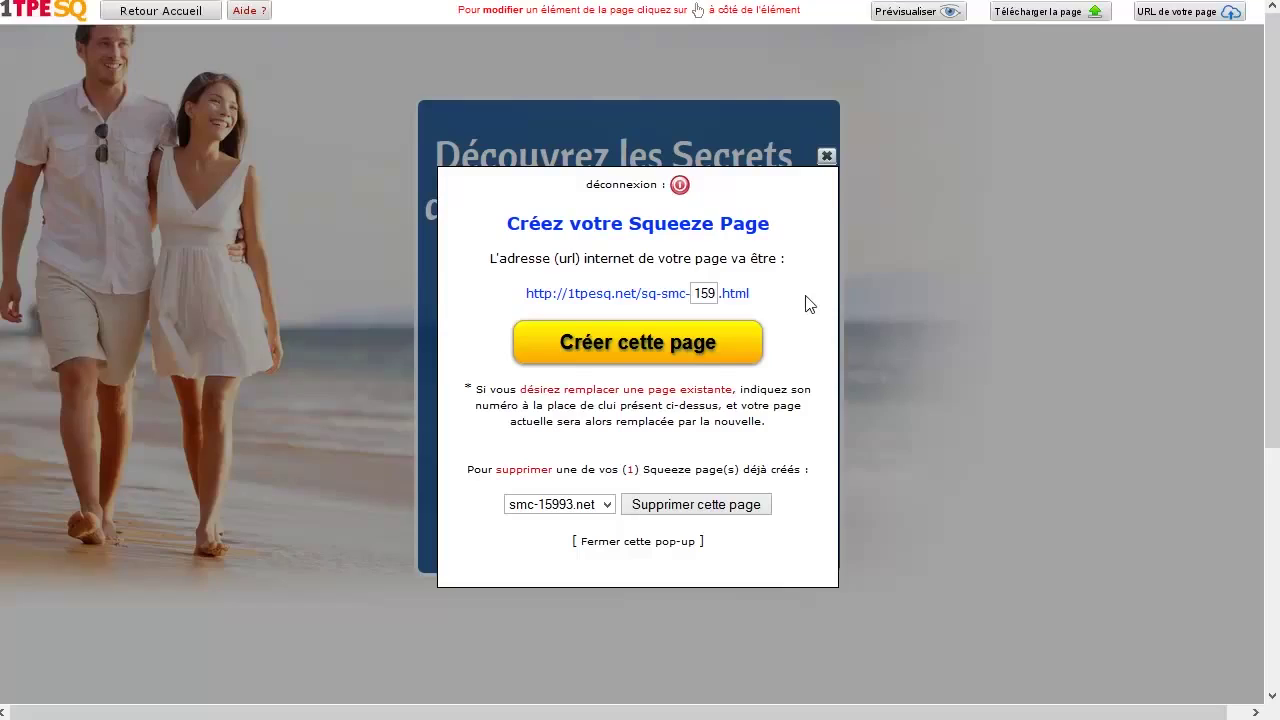
{"action": "left_click", "coordinate": [603, 342]}
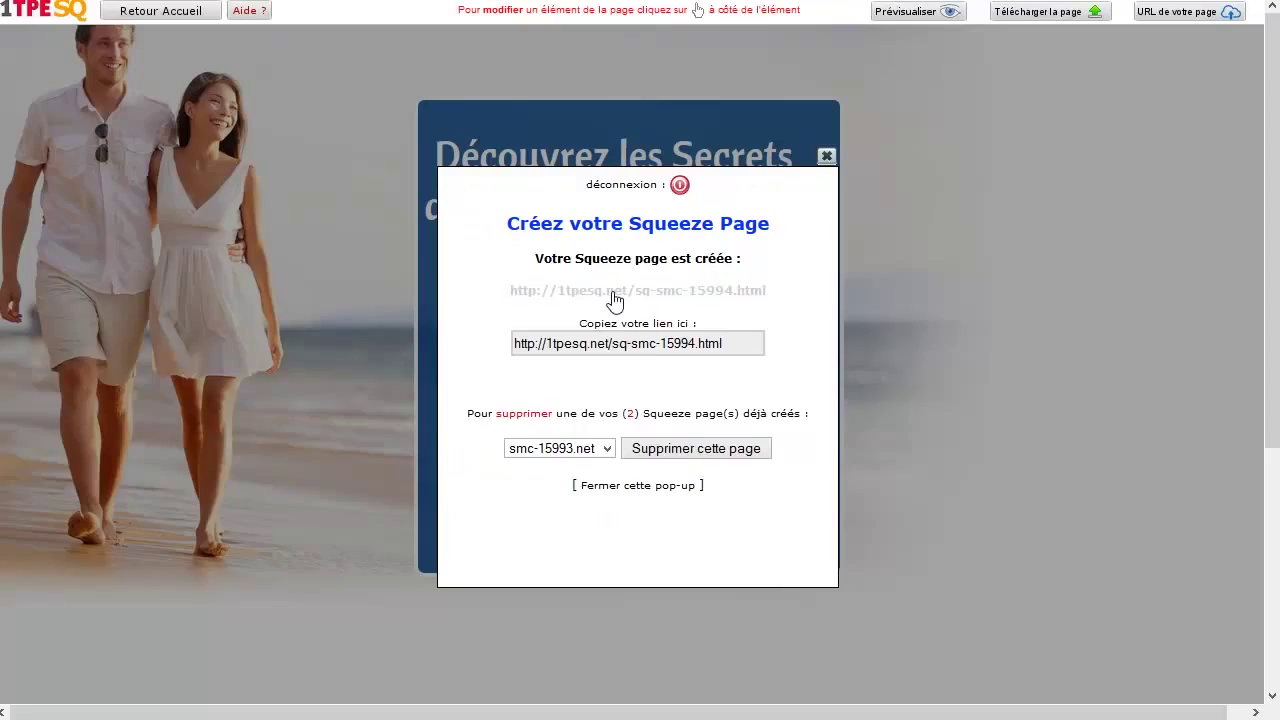
{"action": "right_click", "coordinate": [575, 206]}
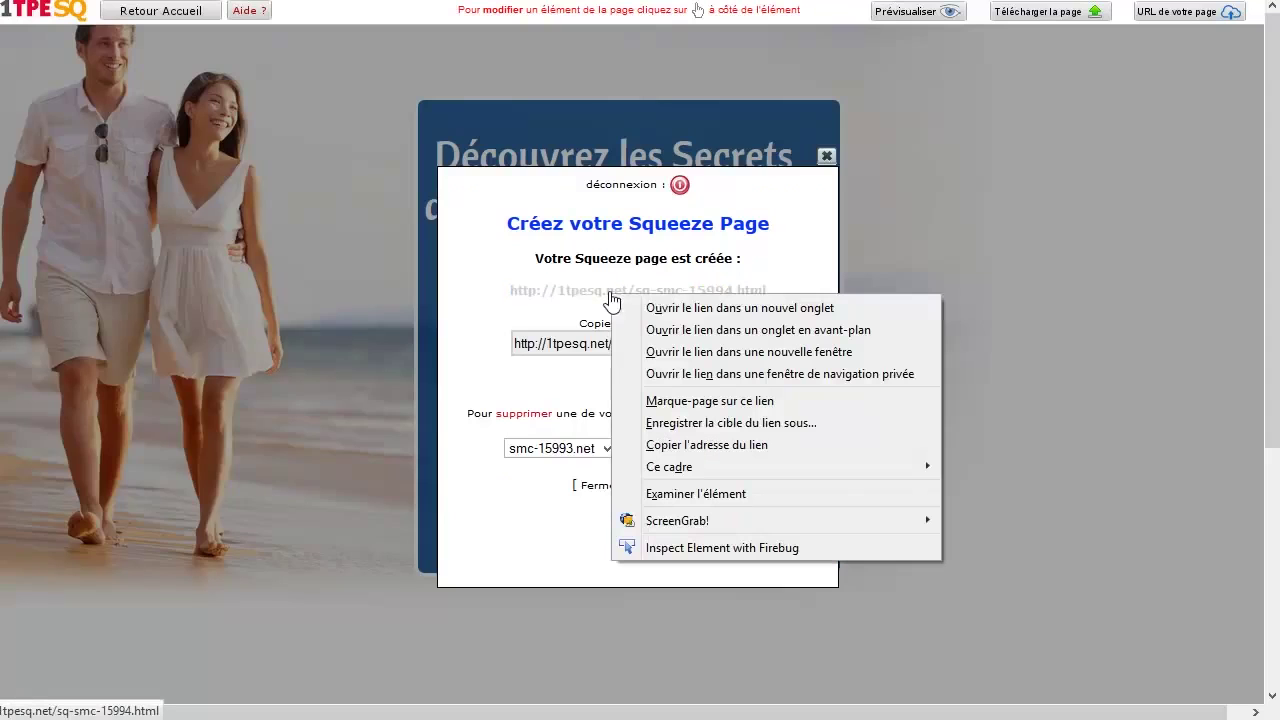
{"action": "left_click", "coordinate": [710, 312]}
{"action": "key", "text": "ctrl+Tab"}
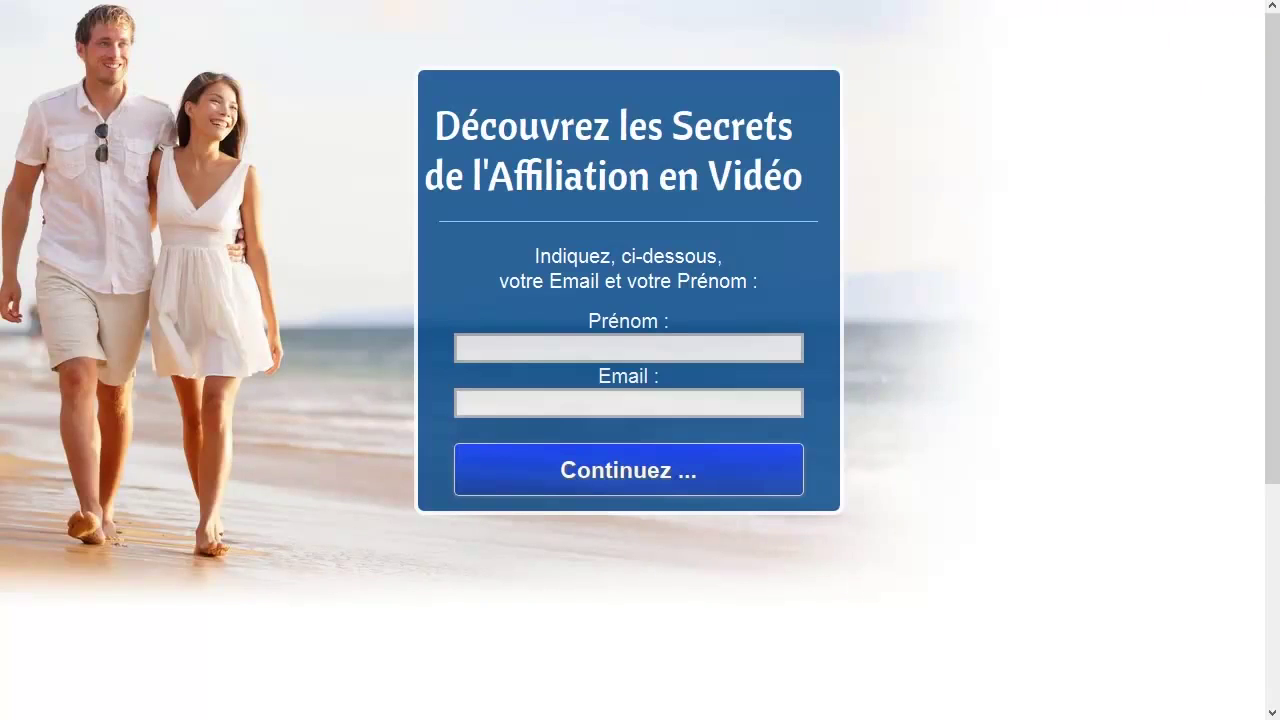
{"action": "key", "text": "ctrl+shift+Tab"}
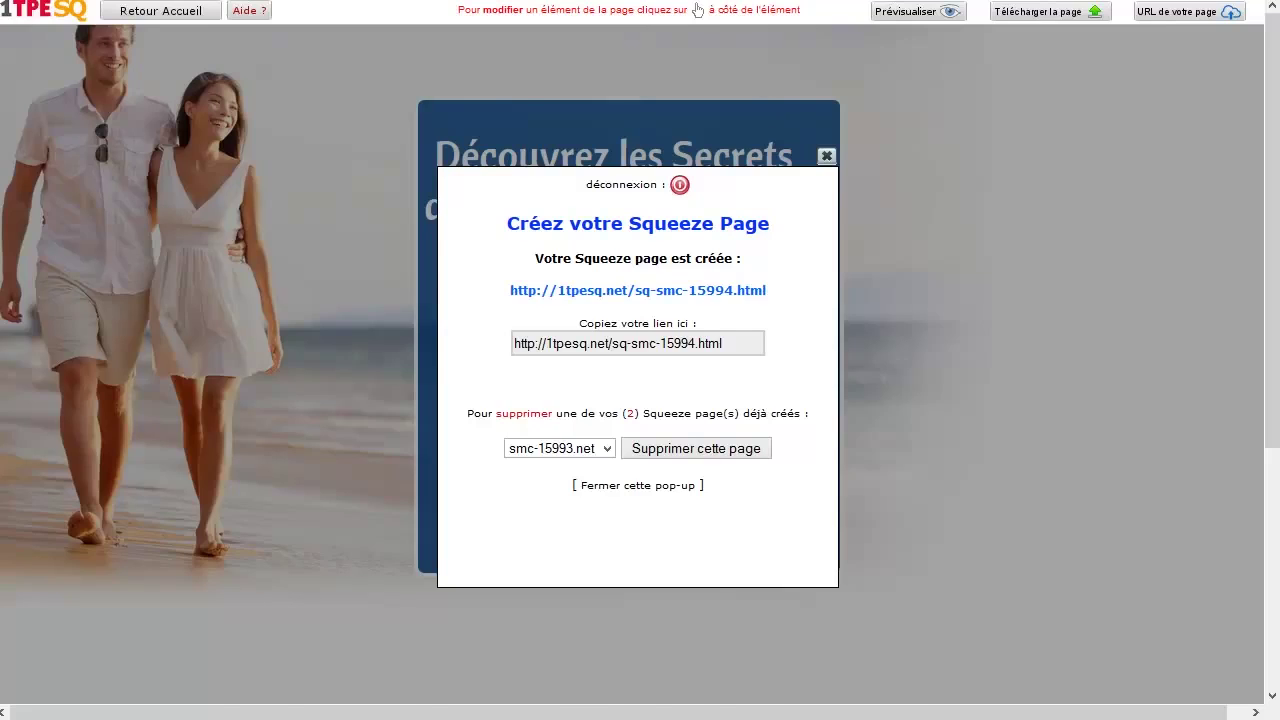
Step: Switch to the 1TPE vendor site and start adding a product, going down to the product registration form
{"action": "key", "text": "ctrl+shift+Tab"}
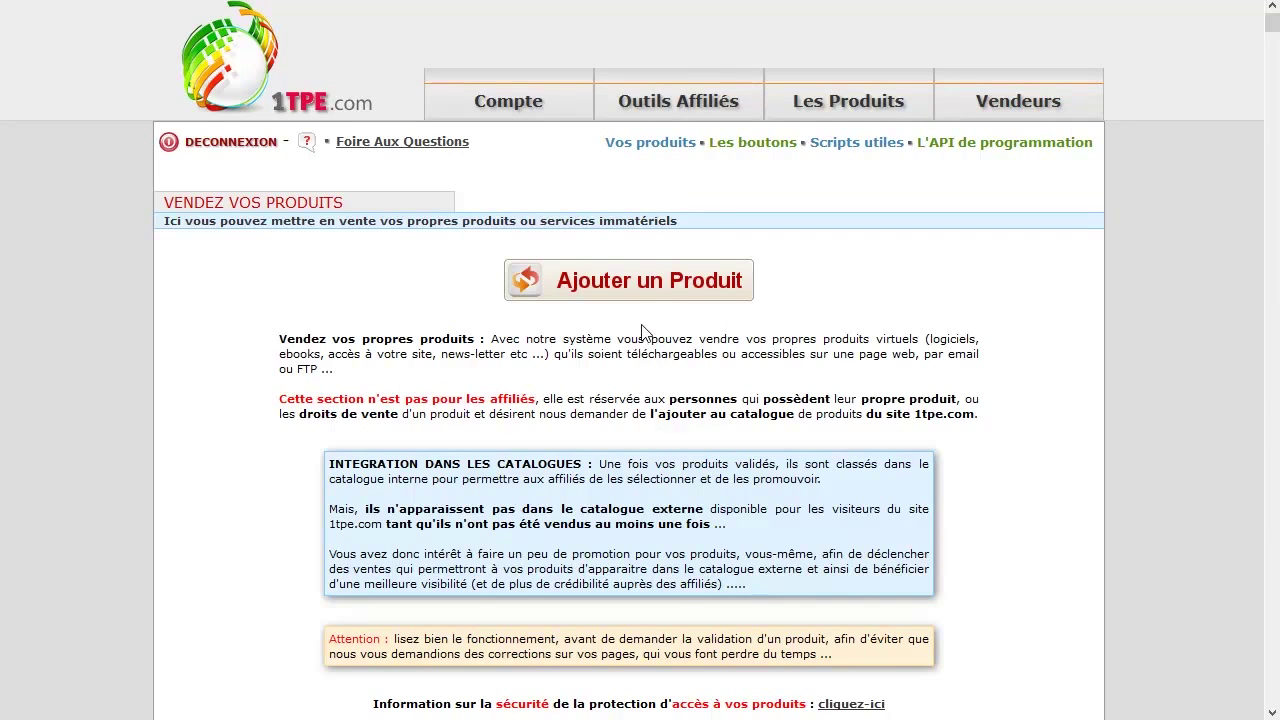
{"action": "left_click", "coordinate": [615, 287]}
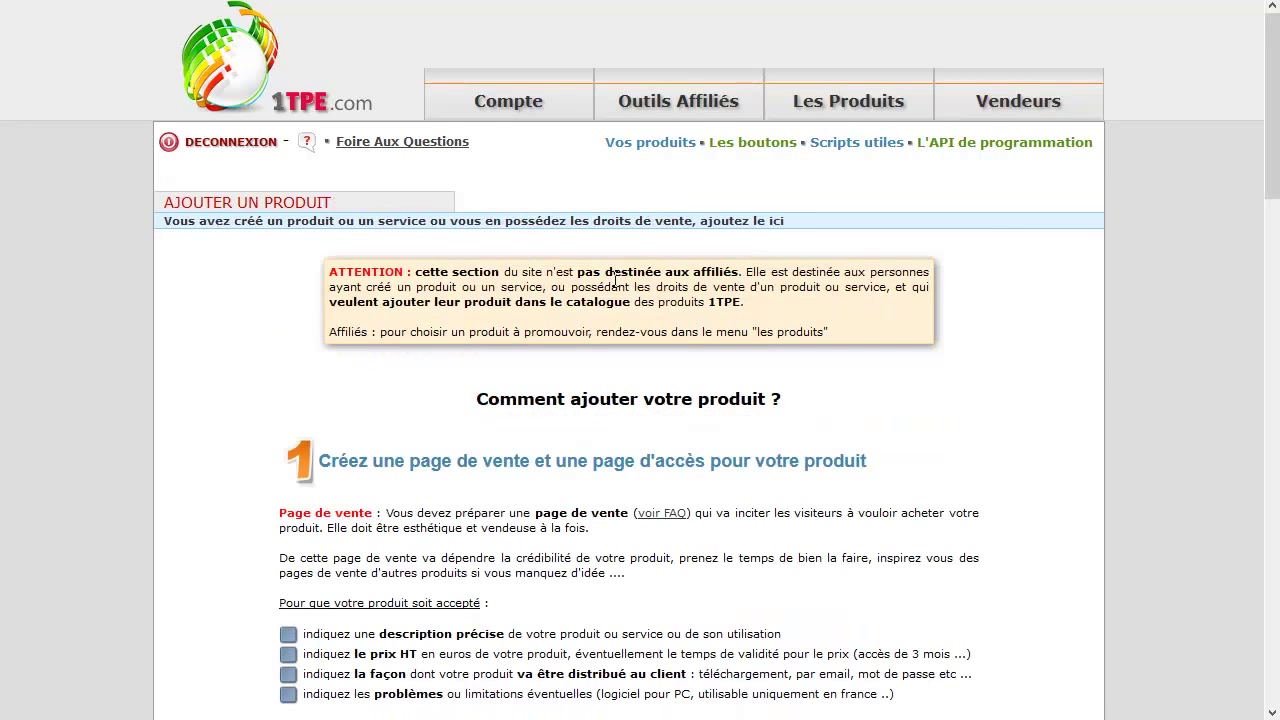
{"action": "scroll", "coordinate": [1020, 357], "scroll_direction": "down", "scroll_amount": 3}
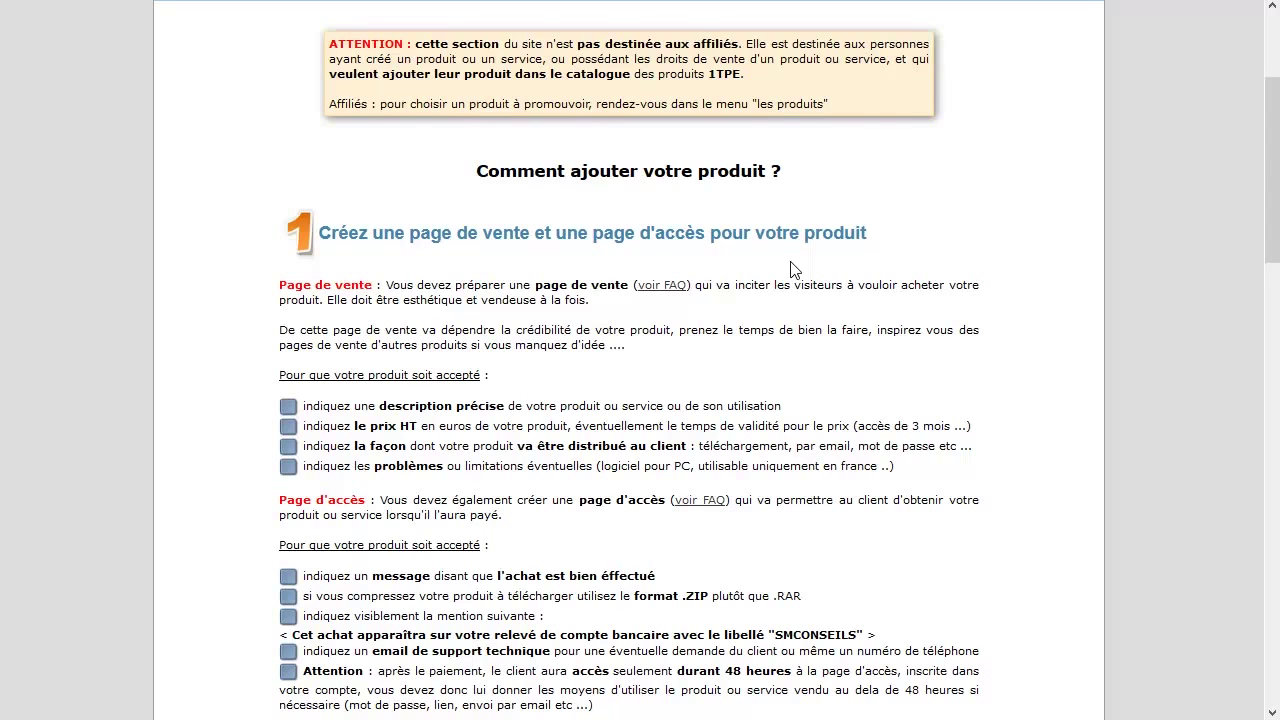
{"action": "left_click_drag", "start_coordinate": [1272, 160], "coordinate": [1258, 532]}
Step: Enter "Affiliation Flash" as the name of the product or service
{"action": "left_click", "coordinate": [690, 166]}
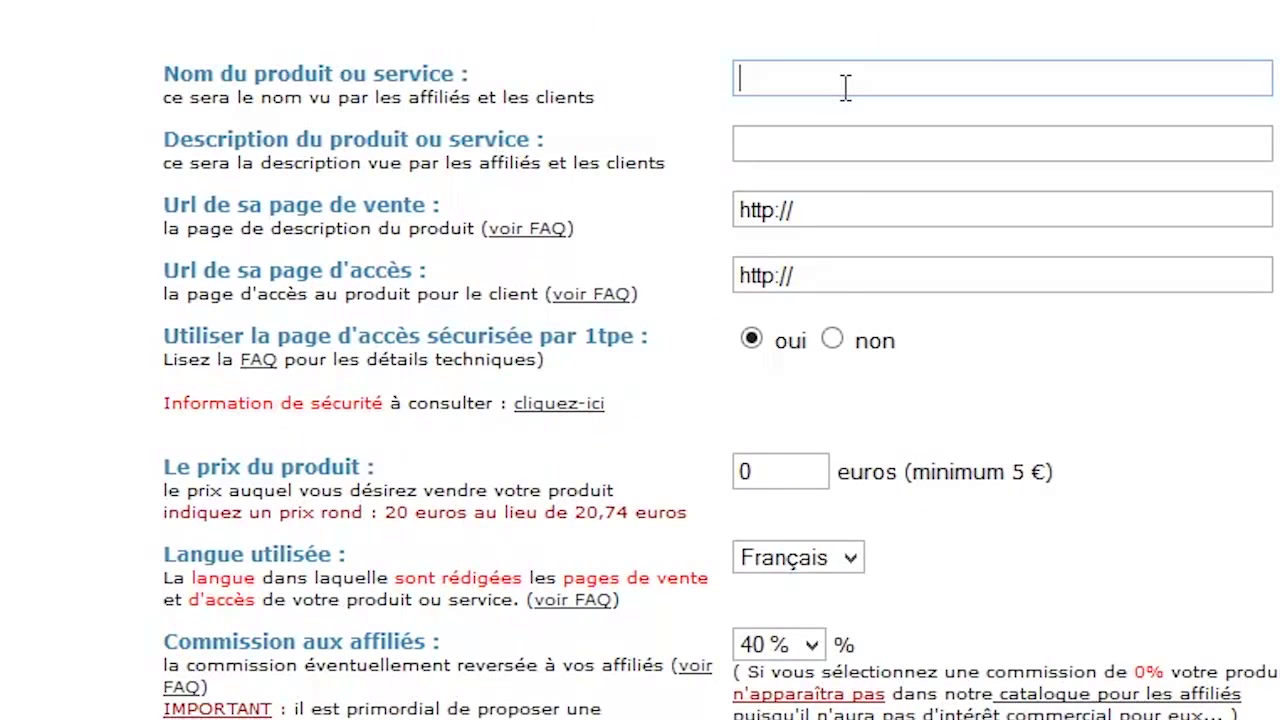
{"action": "type", "text": "Affiliation Falsh"}
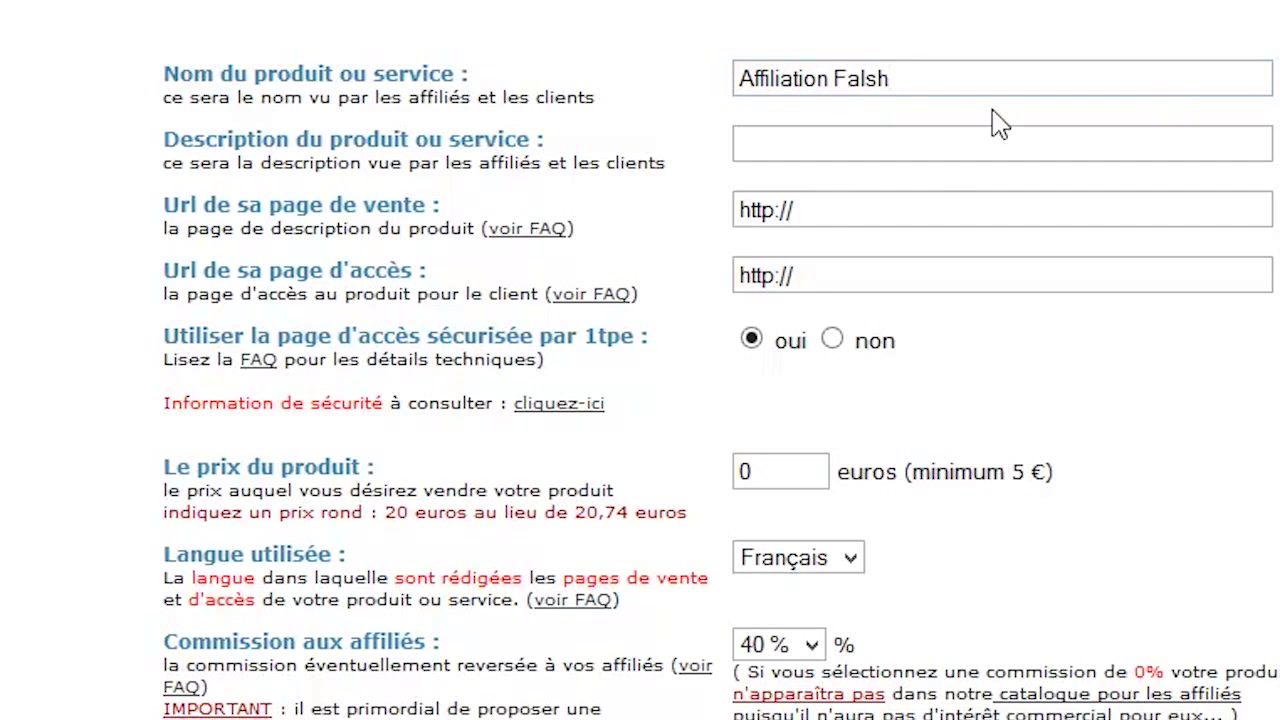
{"action": "left_click", "coordinate": [852, 78]}
{"action": "key", "text": "BackSpace"}
{"action": "type", "text": "a"}
Step: Enter "Les secrets de l'Affiliation ..." as the description of the product or service
{"action": "left_click", "coordinate": [971, 135]}
{"action": "type", "text": "Les se"}
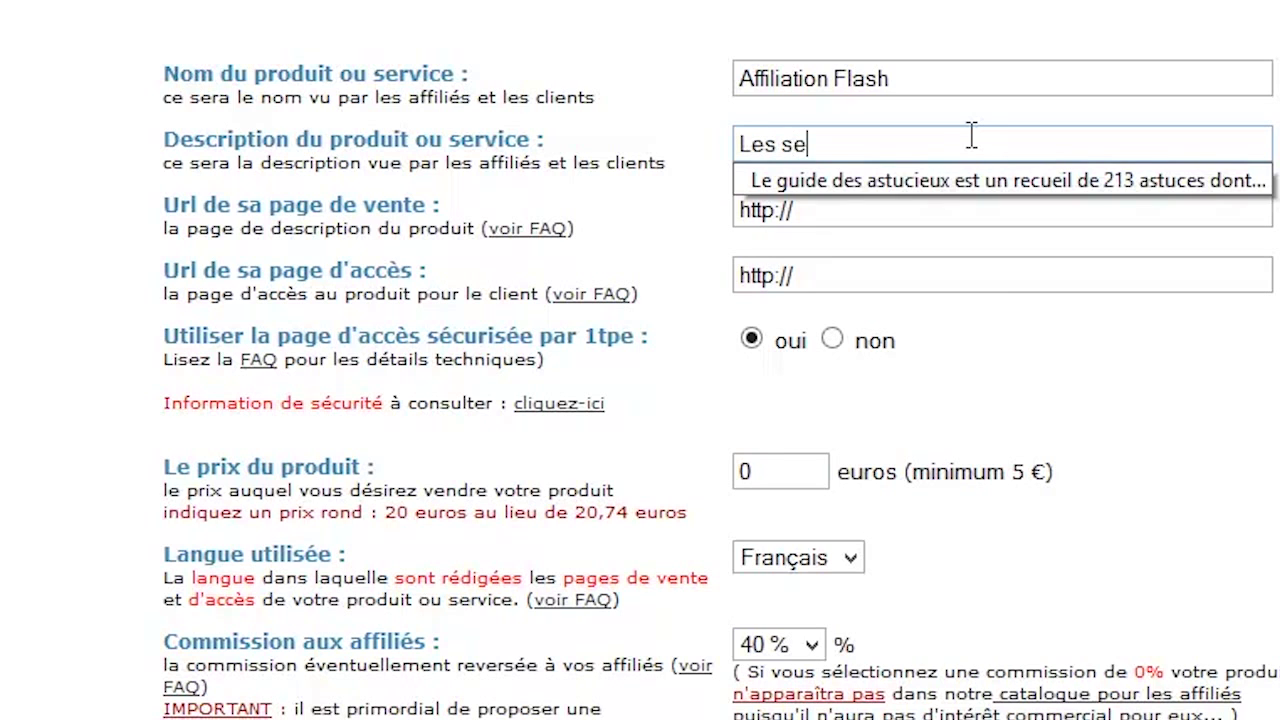
{"action": "type", "text": "crte"}
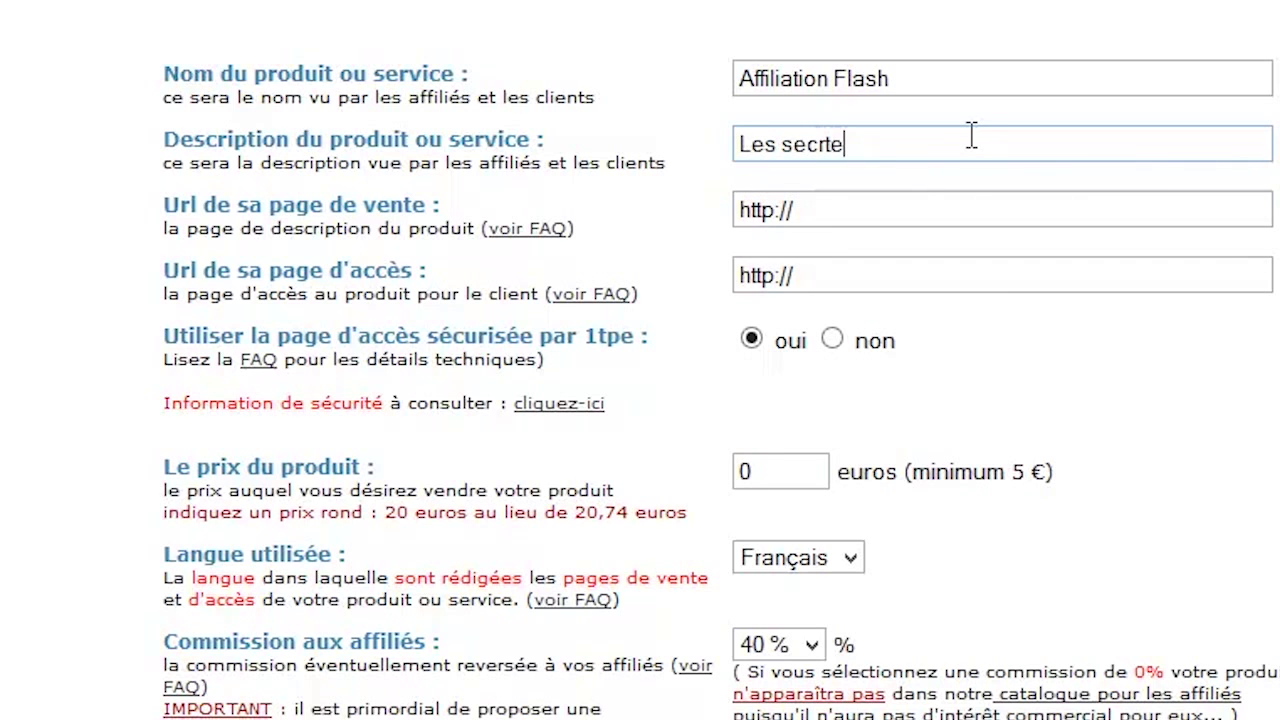
{"action": "key", "text": "BackSpace"}
{"action": "key", "text": "BackSpace"}
{"action": "key", "text": "BackSpace"}
{"action": "key", "text": "BackSpace"}
{"action": "type", "text": "rets de l'Affiliation ..."}
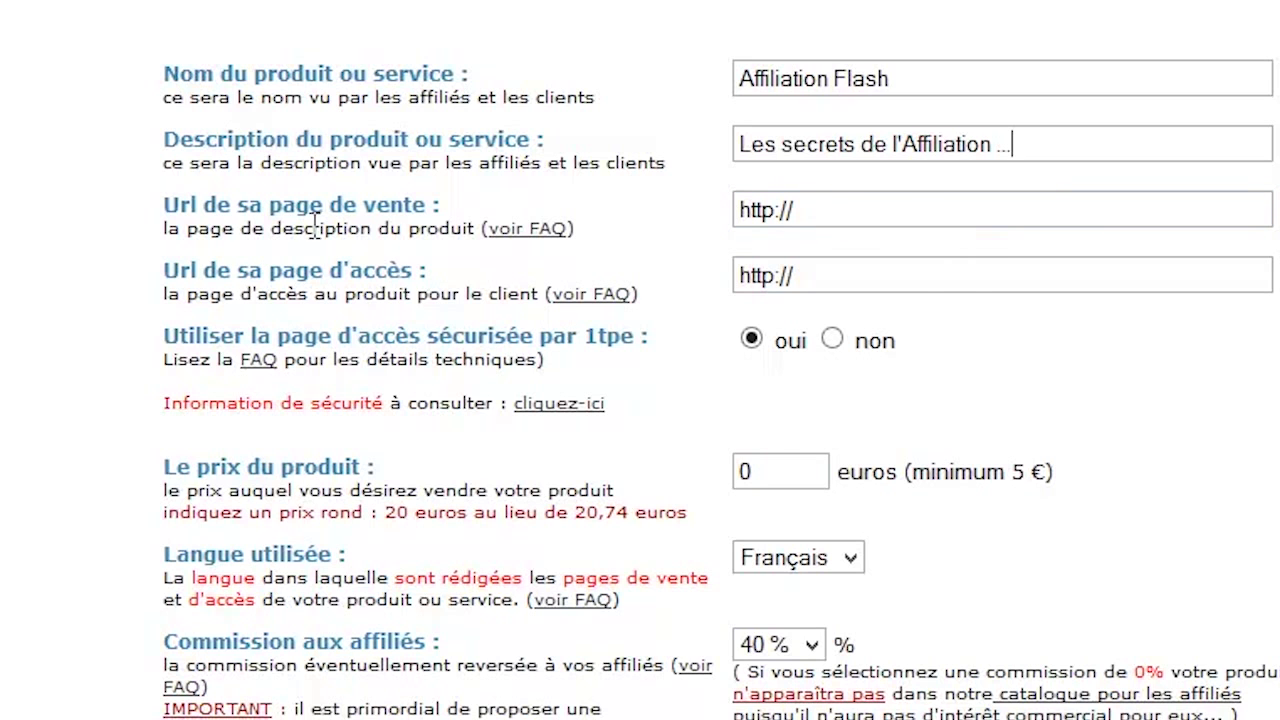
Step: View the example affiliation training sales page and open its "Inscription à la Formation" link in a new tab
{"action": "left_click", "coordinate": [823, 210]}
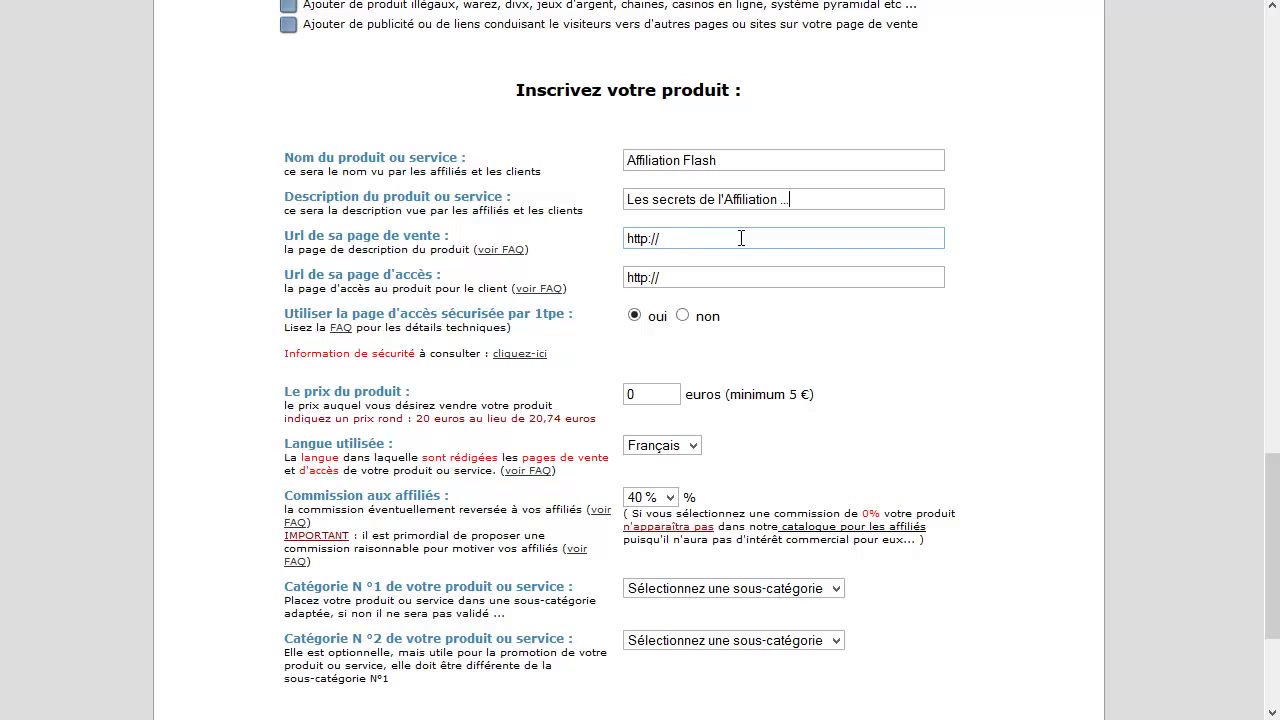
{"action": "left_click", "coordinate": [816, 209]}
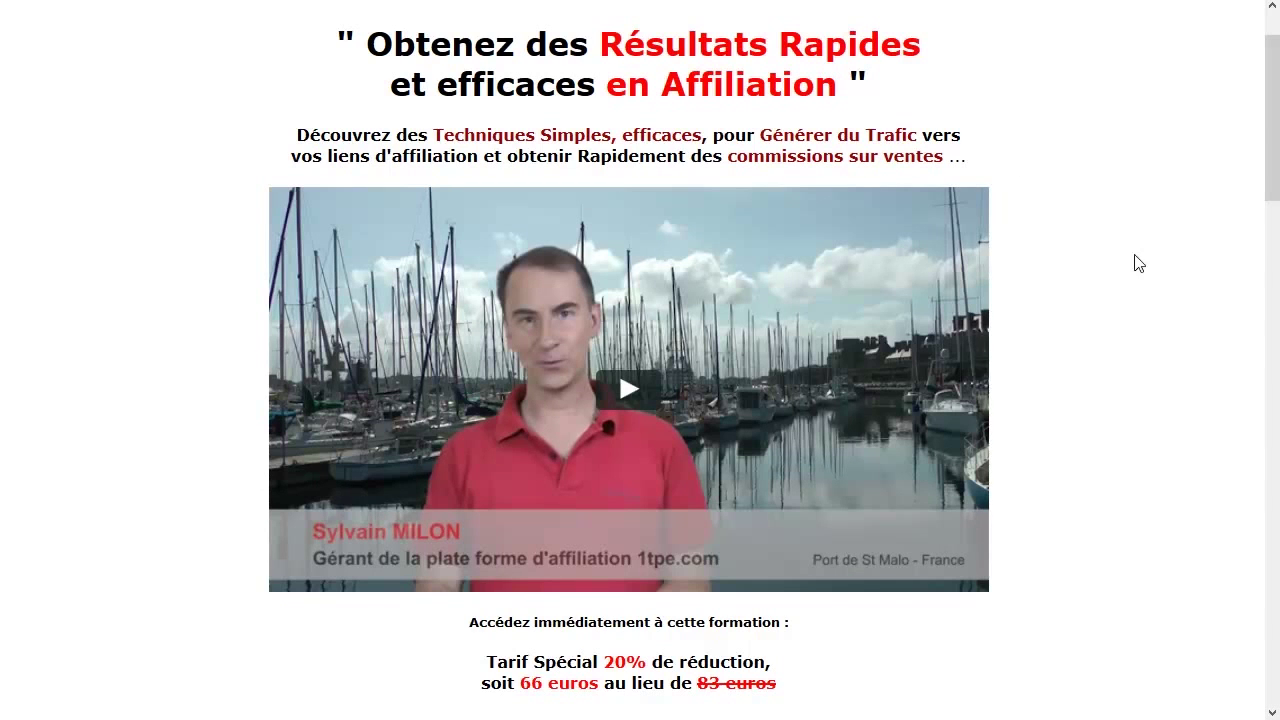
{"action": "left_click_drag", "start_coordinate": [1268, 76], "coordinate": [1229, 177]}
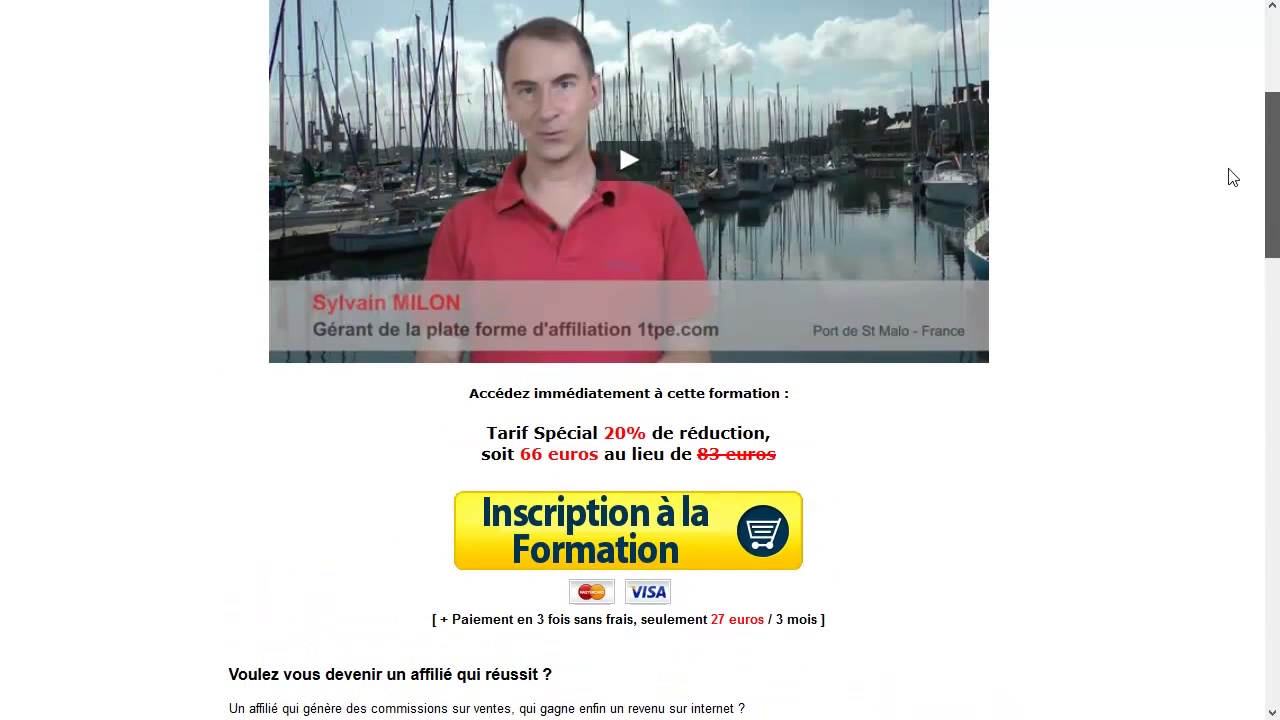
{"action": "right_click", "coordinate": [566, 528]}
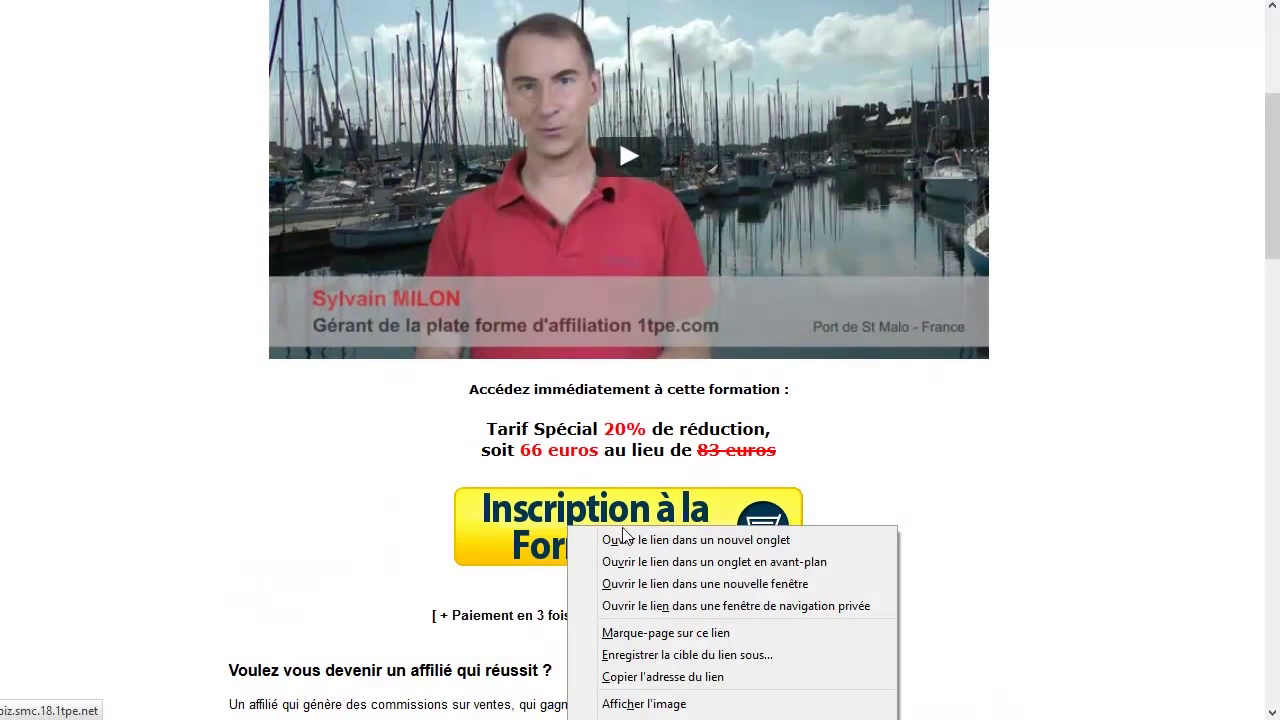
{"action": "left_click", "coordinate": [745, 541]}
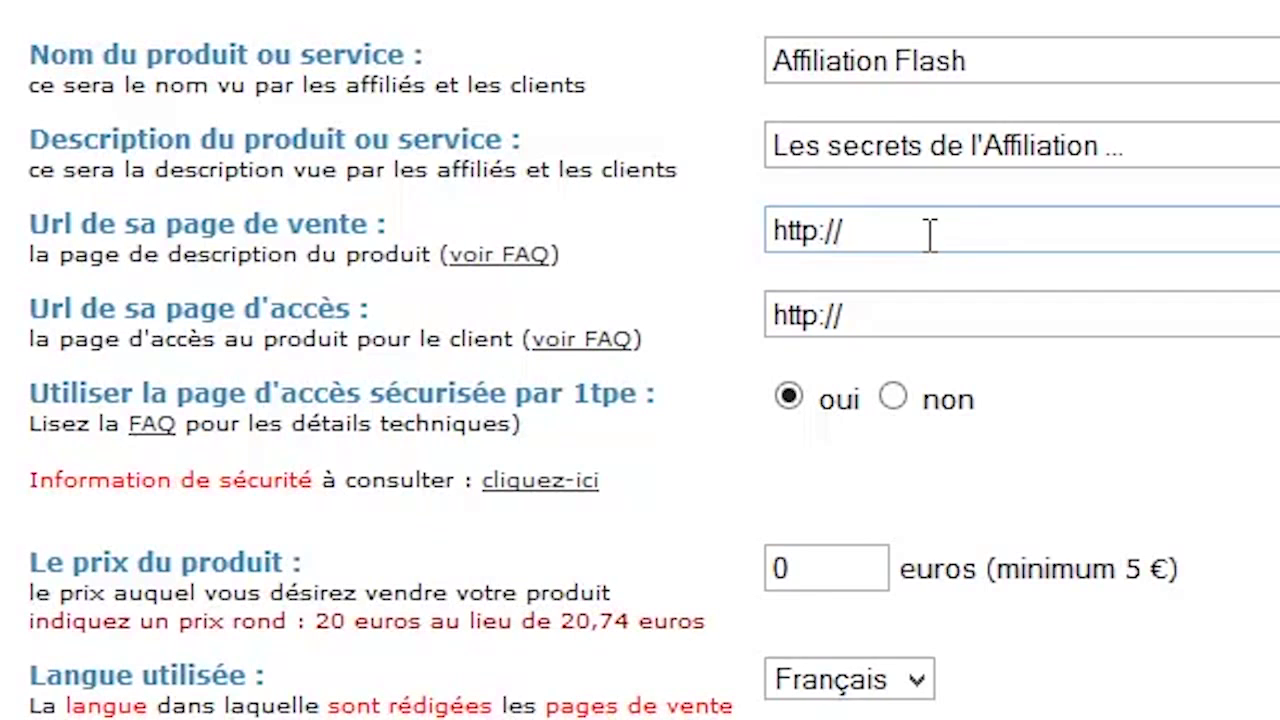
{"action": "left_click", "coordinate": [699, 240]}
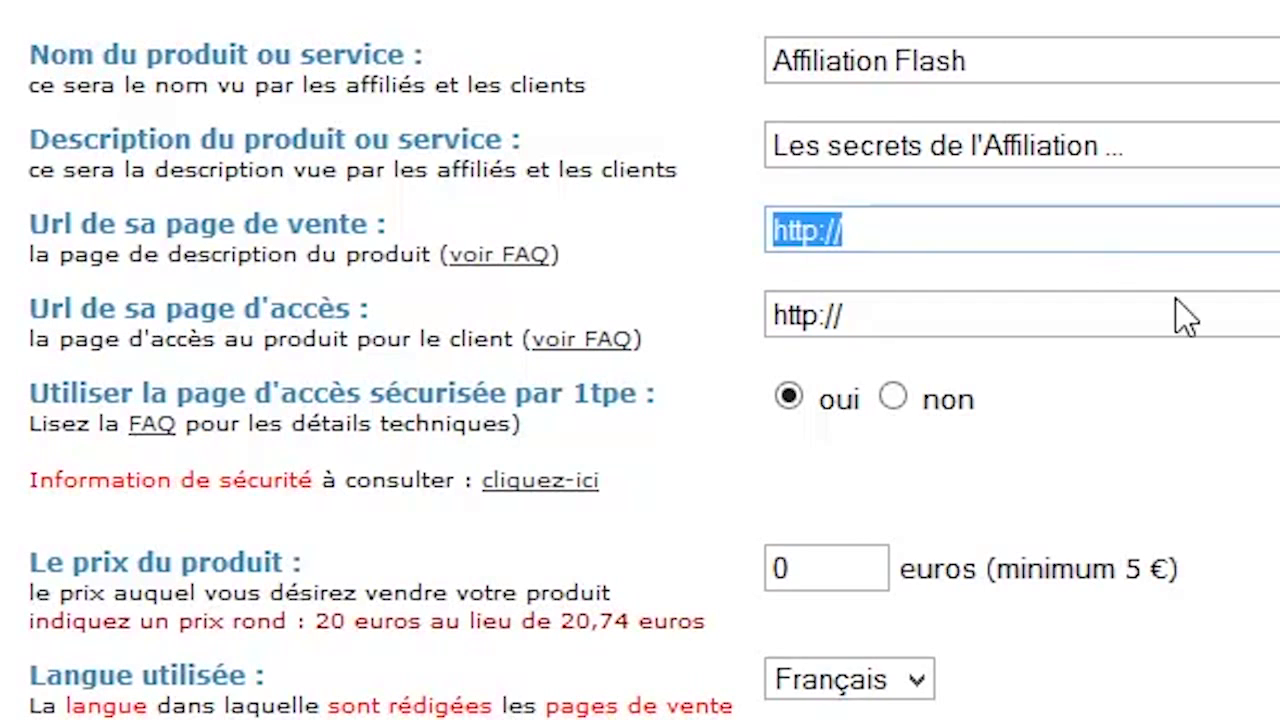
{"action": "type", "text": "http://1tpesq.net/sq-smc-15993.html"}
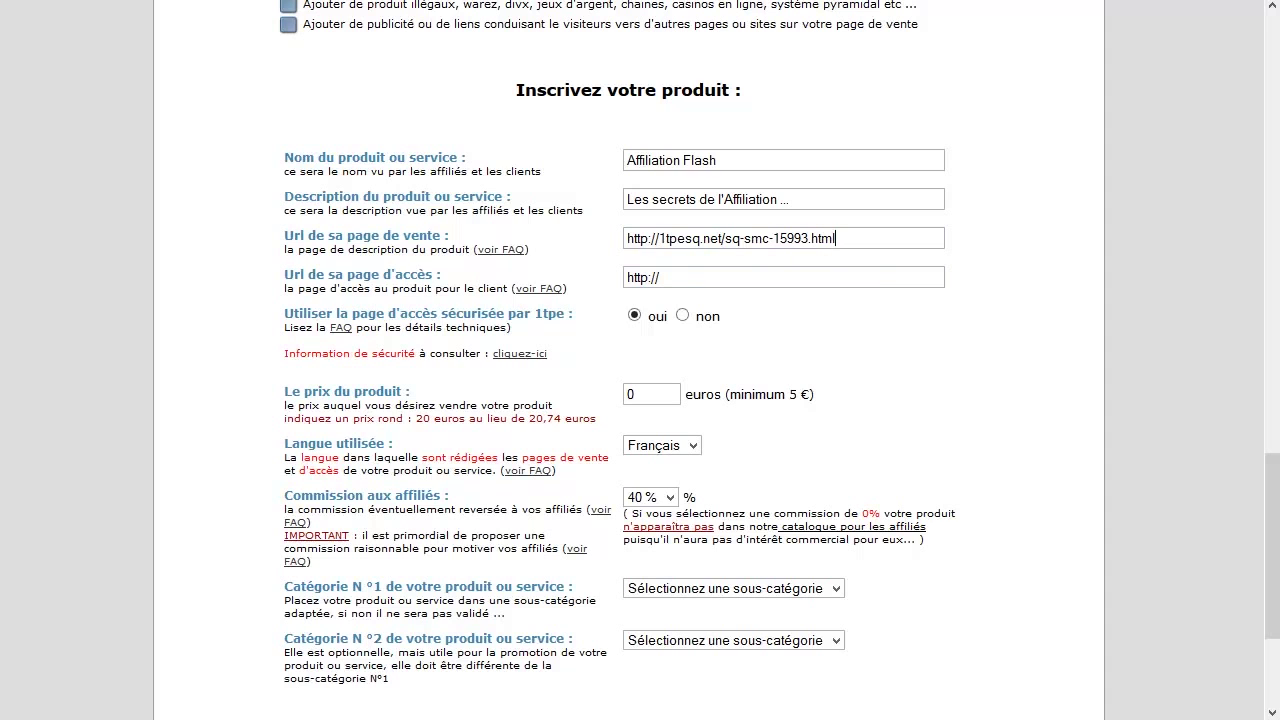
{"action": "left_click", "coordinate": [692, 280]}
{"action": "key", "text": "ctrl+a"}
{"action": "type", "text": "http://www.affiliationflash.com/accesproduit"}
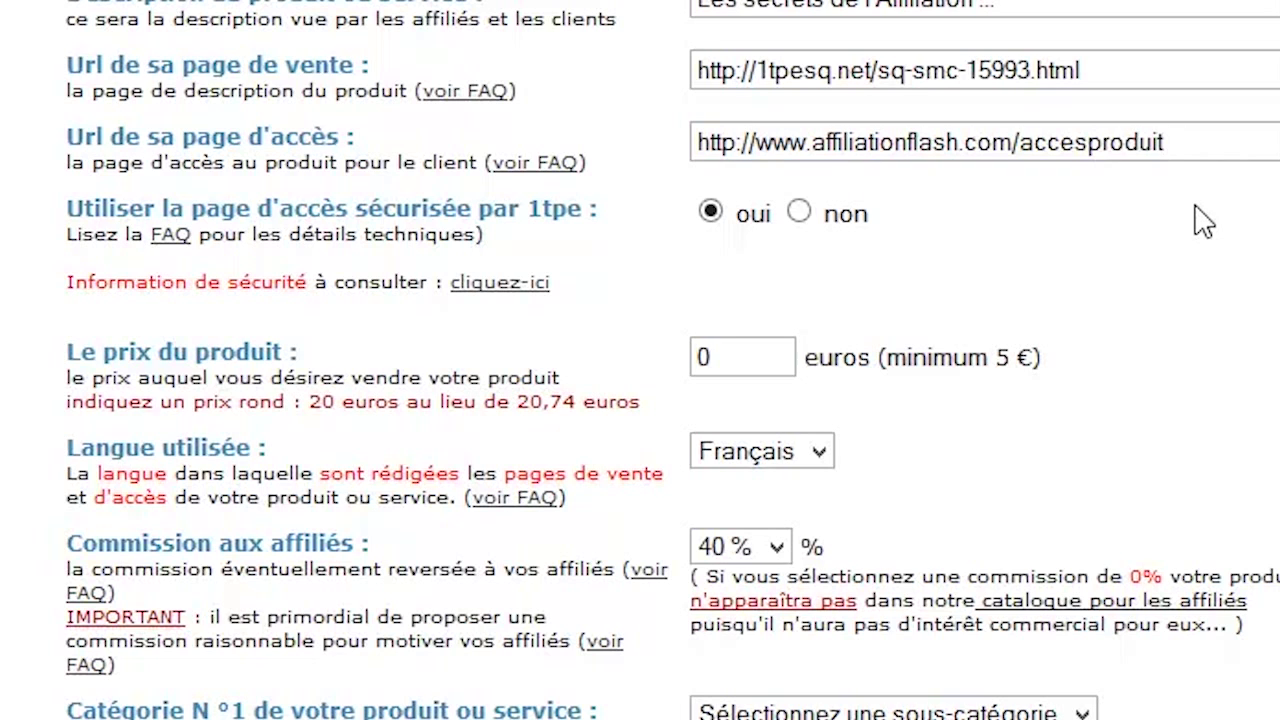
Step: Set the product price to 145 euros and the affiliate commission to 50 %
{"action": "left_click_drag", "start_coordinate": [757, 357], "coordinate": [660, 362]}
{"action": "type", "text": "145"}
{"action": "left_click", "coordinate": [748, 556]}
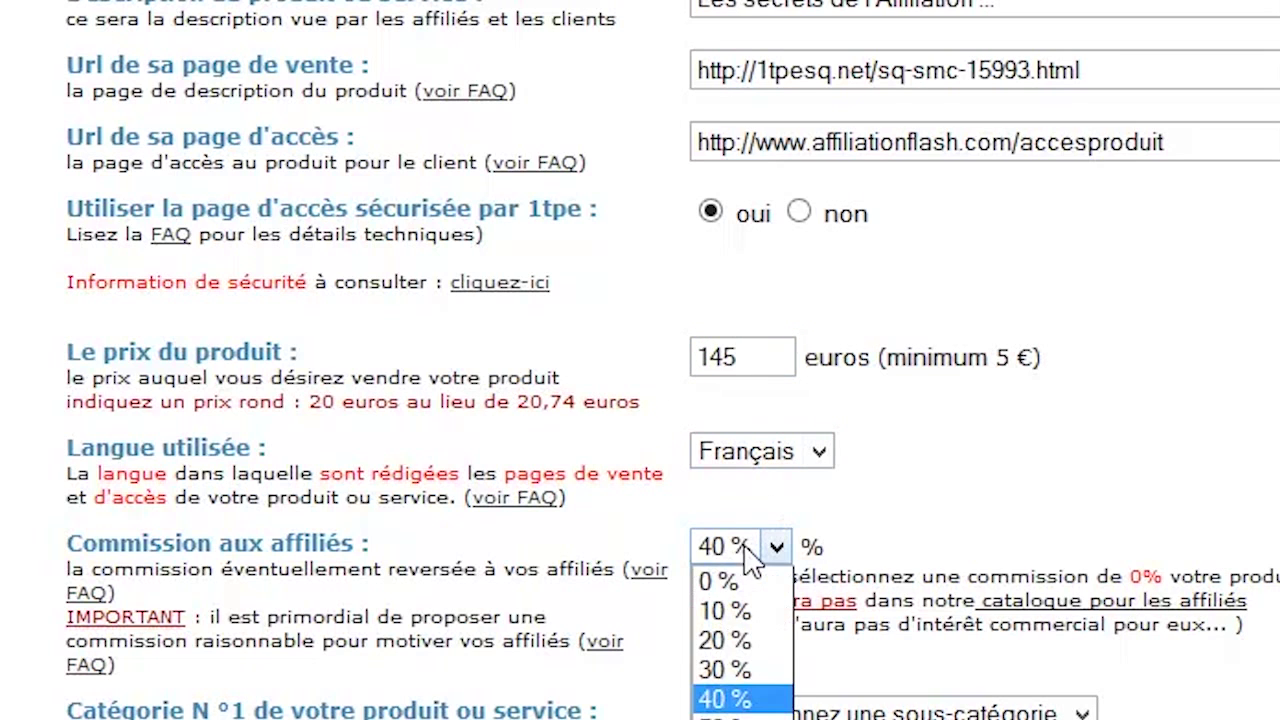
{"action": "left_click", "coordinate": [740, 716]}
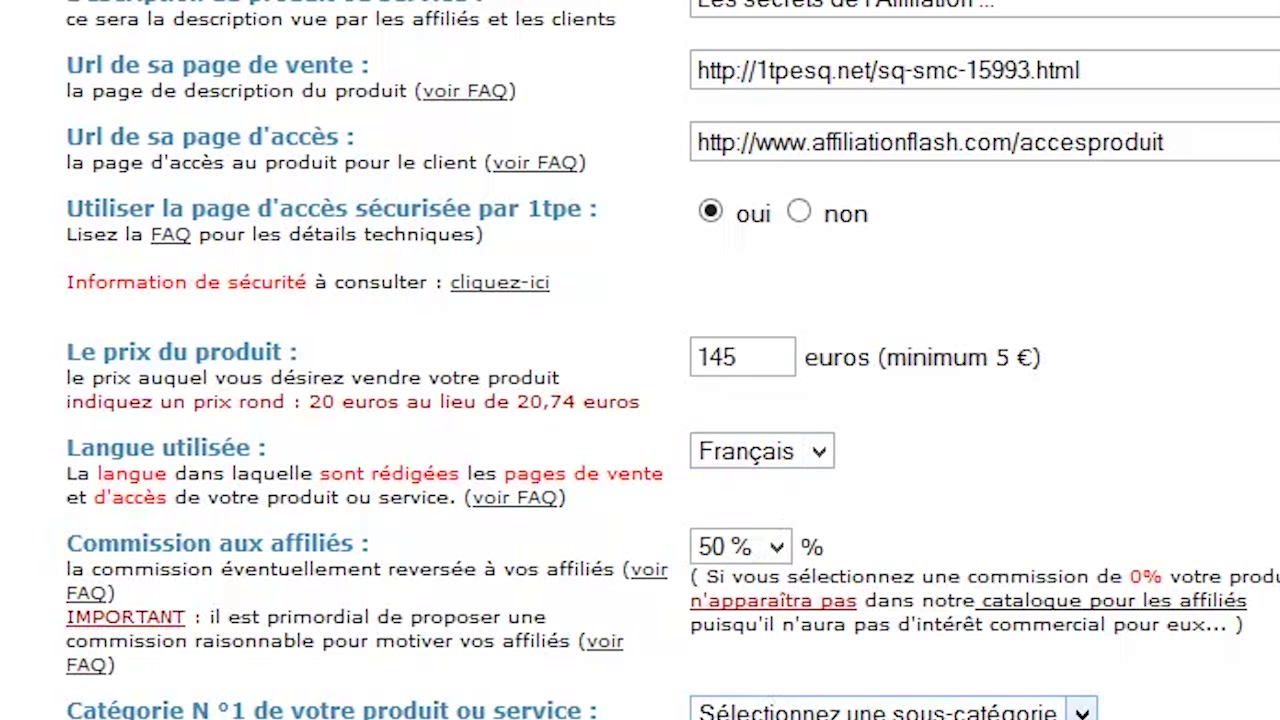
Step: Assign the product to marketing as category N°1 and e-commerce as category N°2
{"action": "left_click", "coordinate": [768, 718]}
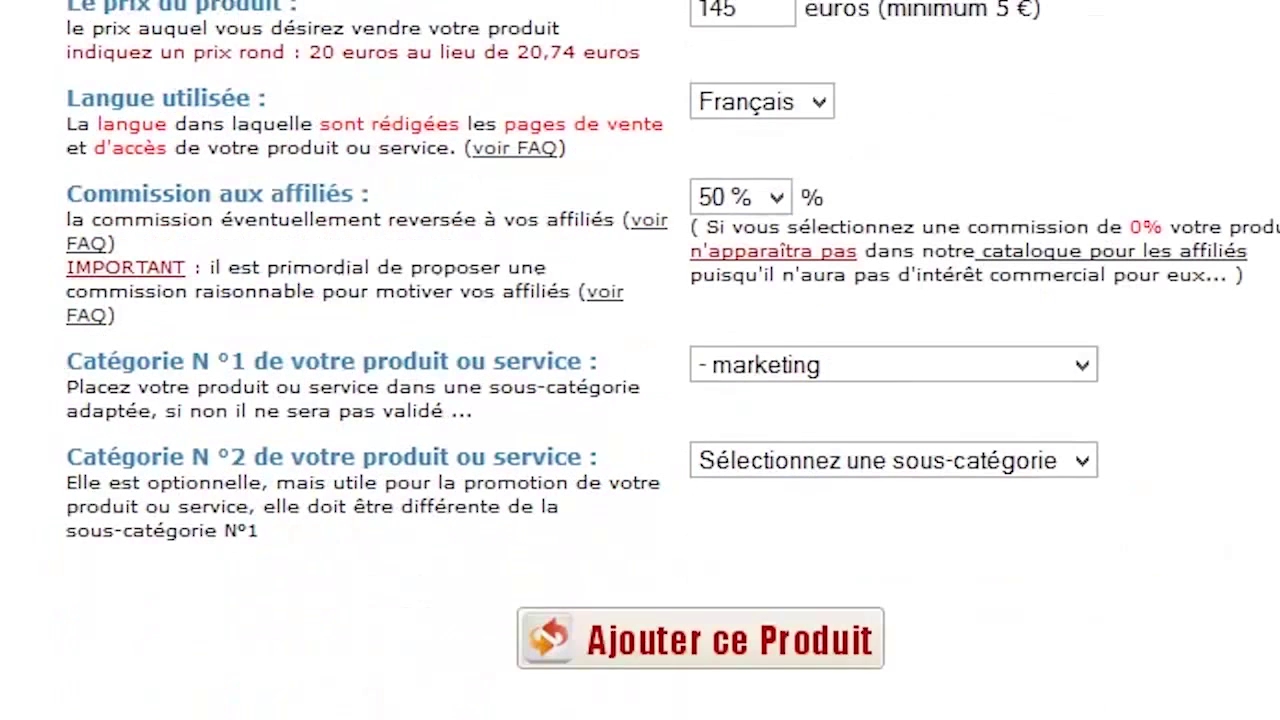
{"action": "left_click", "coordinate": [909, 445]}
{"action": "left_click", "coordinate": [826, 684]}
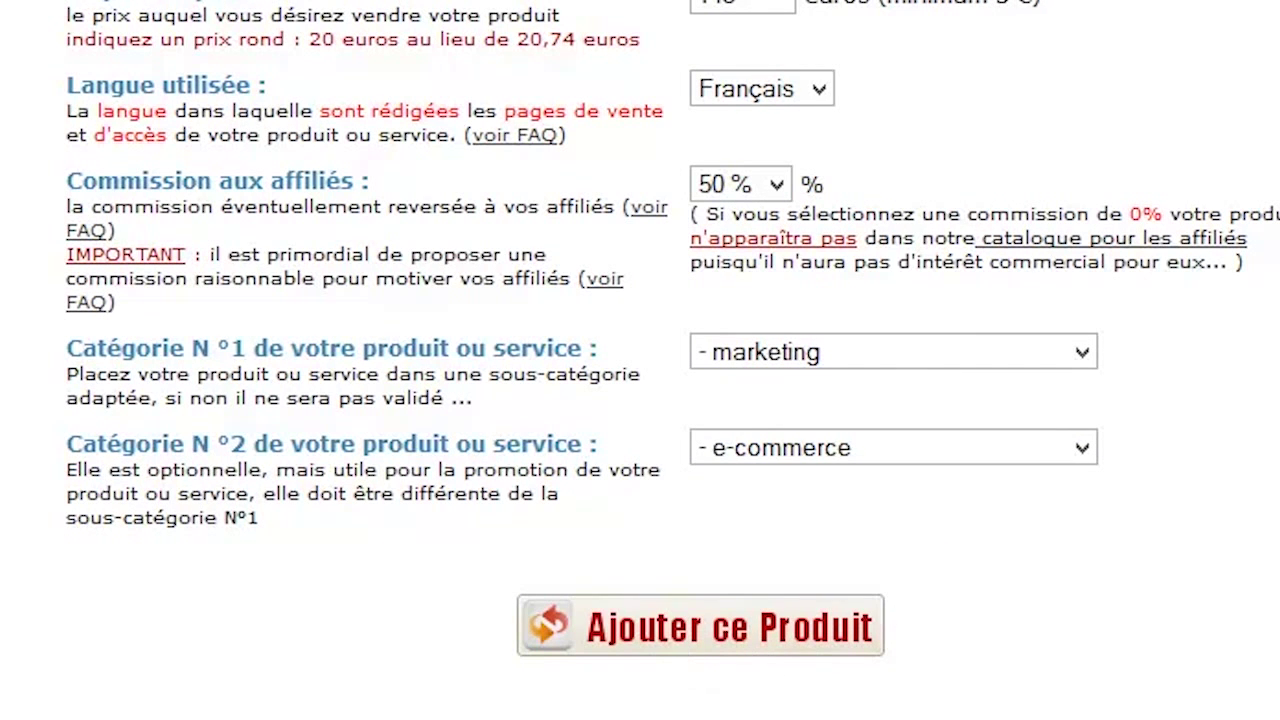
Step: Go back over the product registration form's entries and place the cursor in the sales page URL field
{"action": "left_click_drag", "start_coordinate": [1269, 545], "coordinate": [1272, 459]}
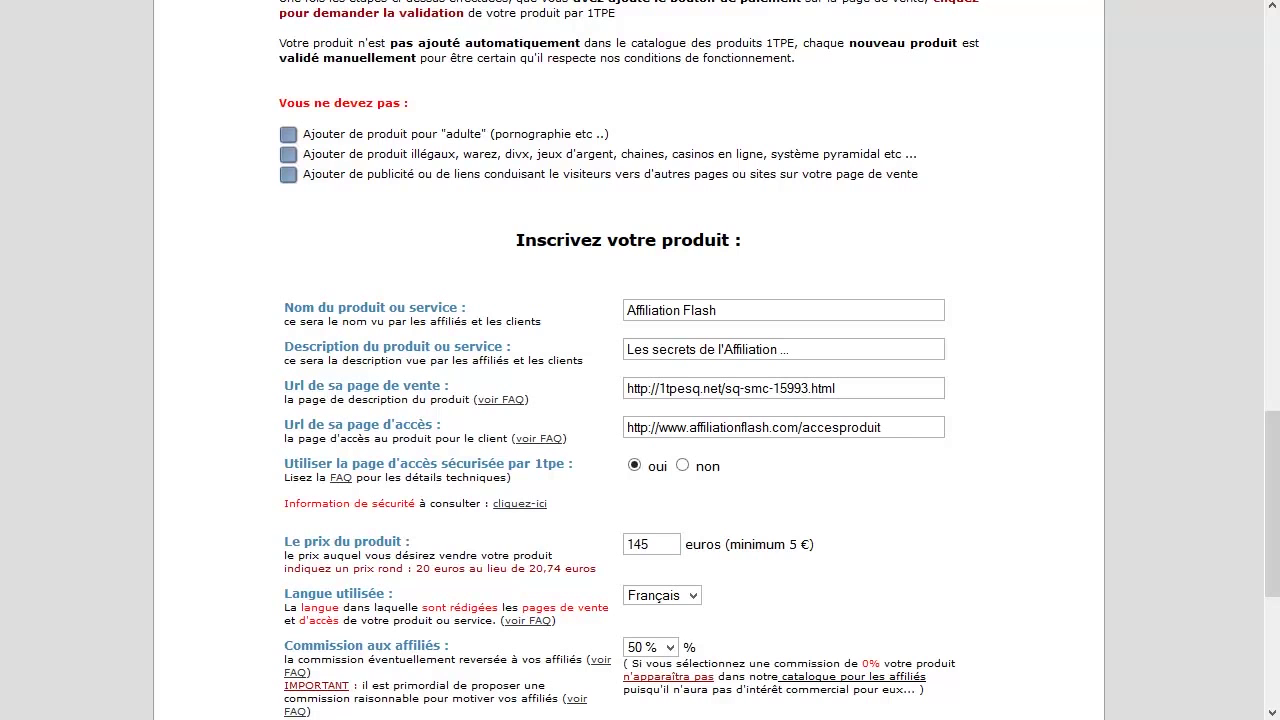
{"action": "key", "text": "ctrl+Tab"}
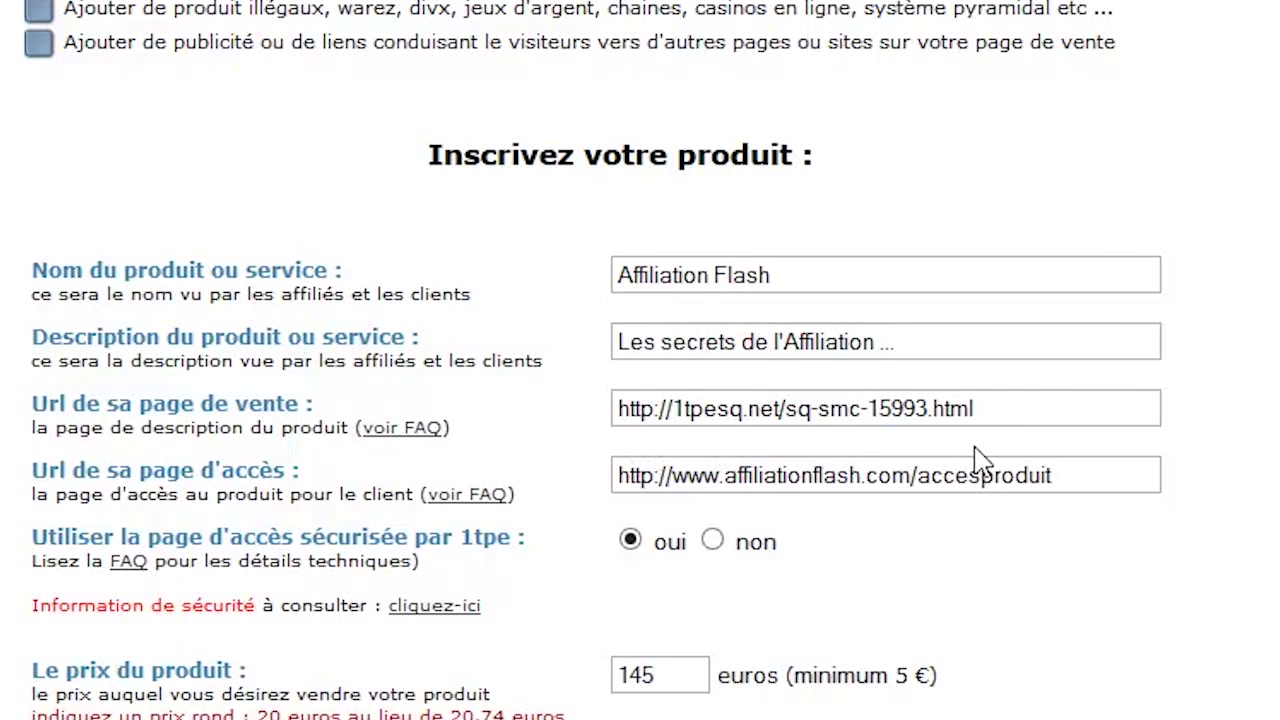
{"action": "left_click", "coordinate": [1024, 410]}
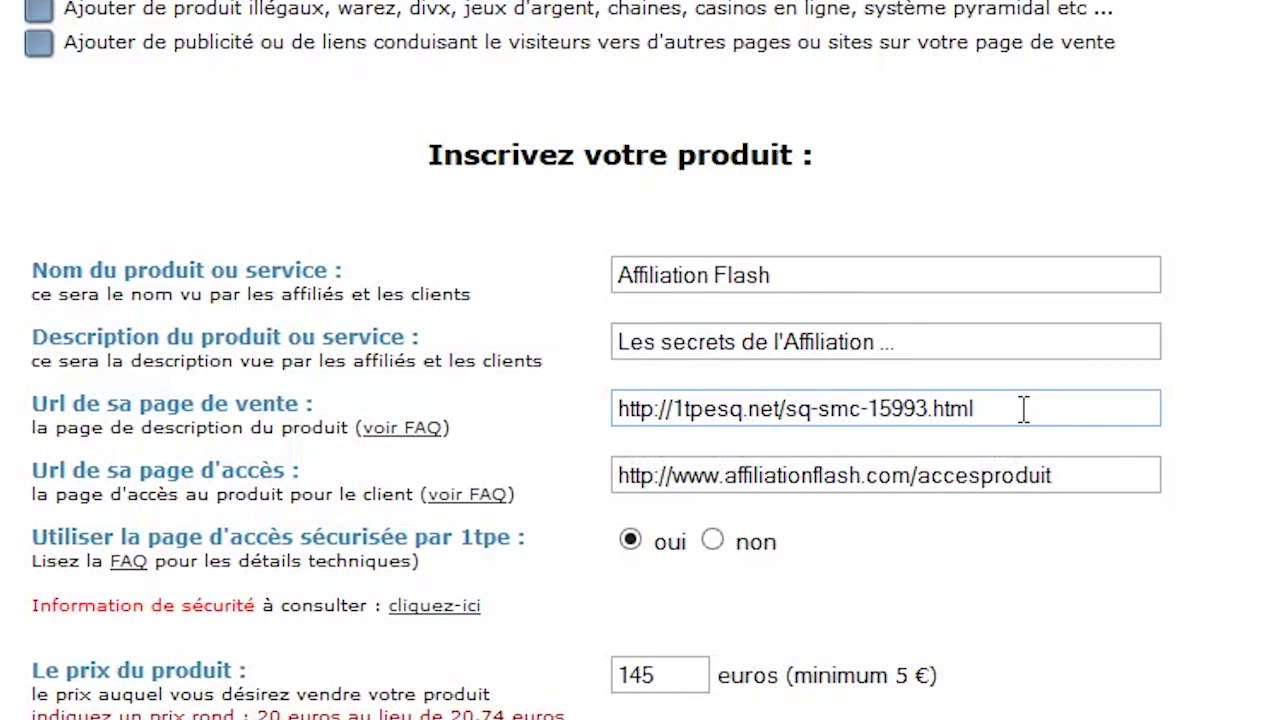